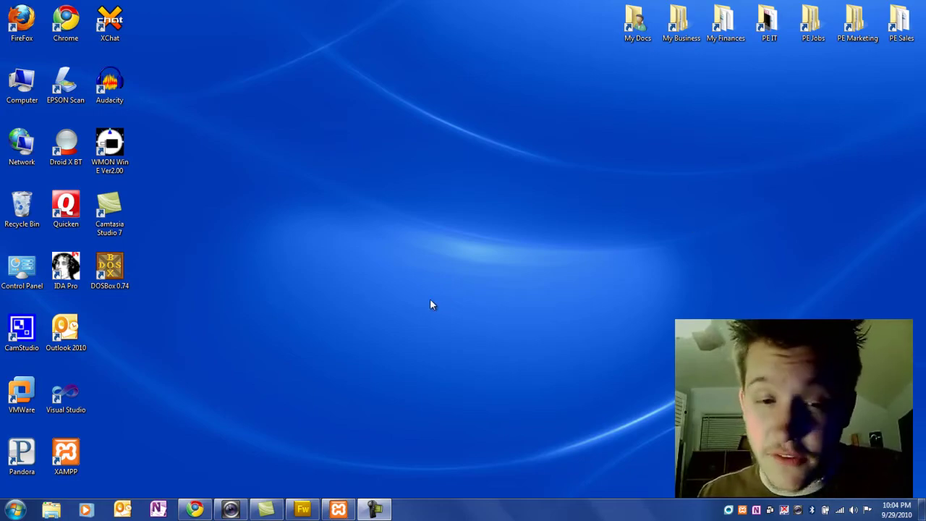
Step: Check the status of the Apache and MySql modules in the XAMPP Control Panel
left_click(337, 510)
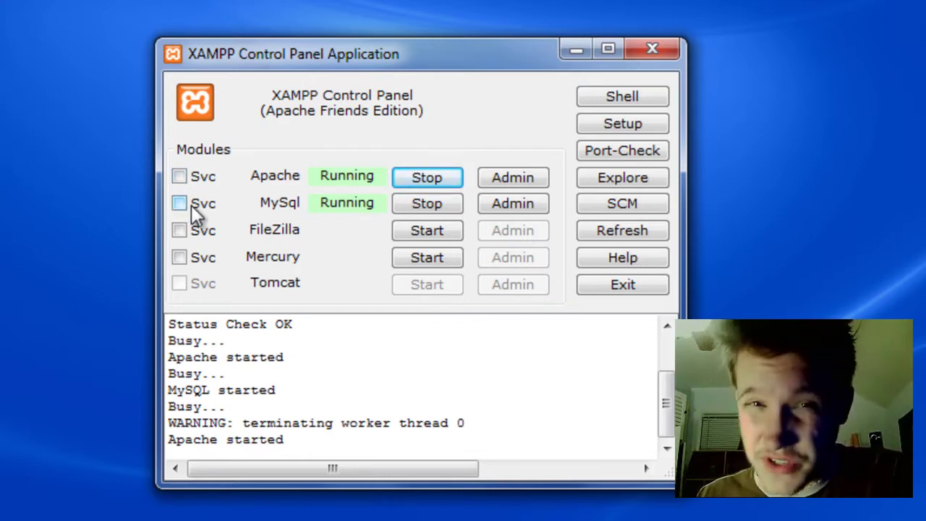
left_click(568, 48)
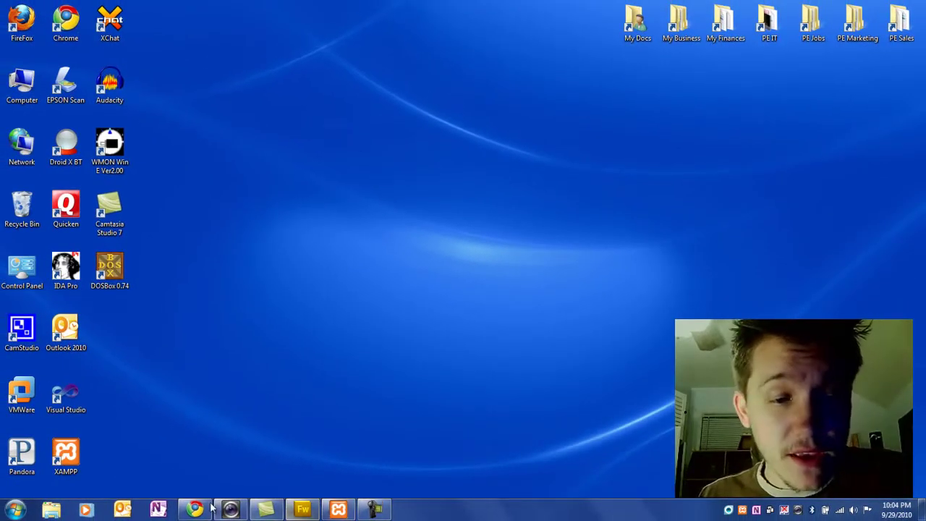
left_click(204, 508)
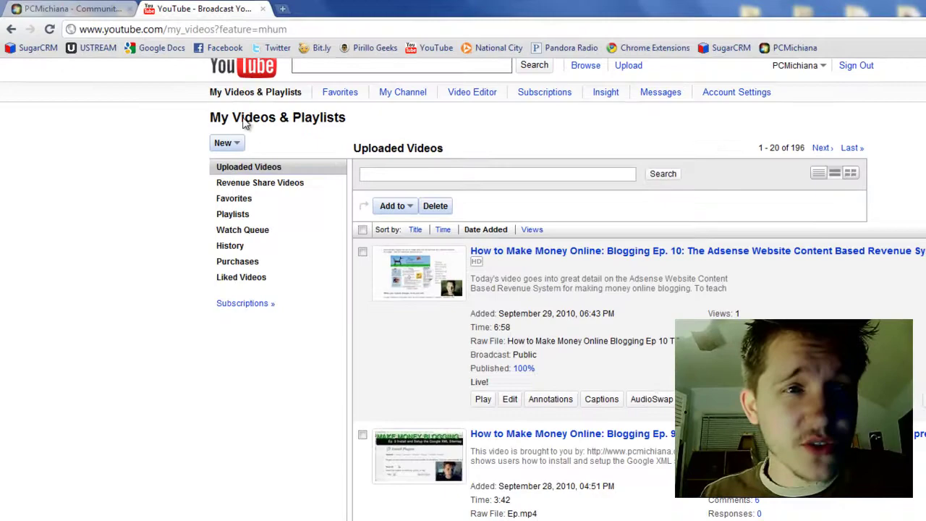
left_click(141, 30)
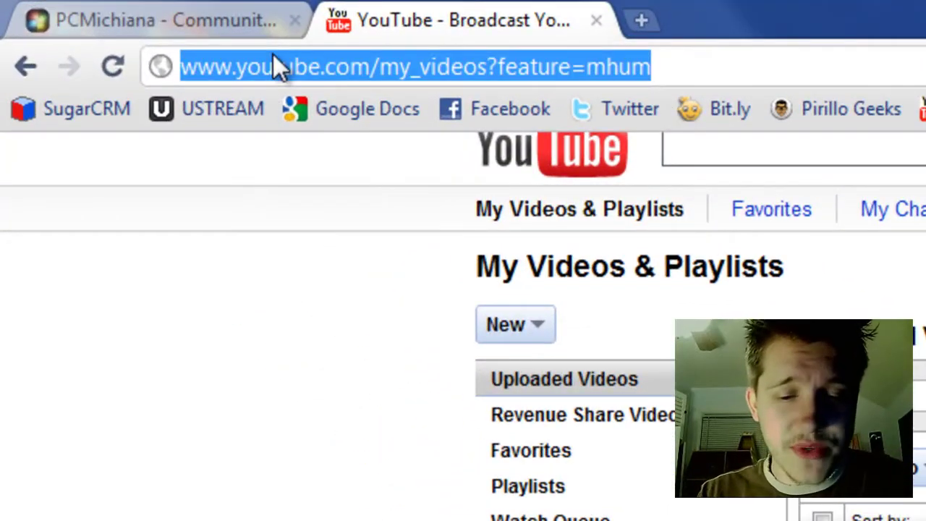
type("http://")
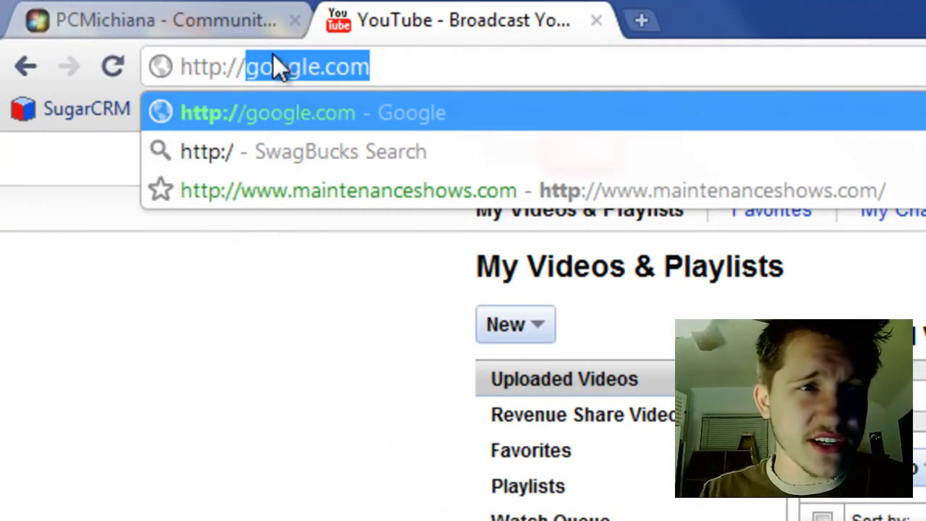
type("localhost/my ")
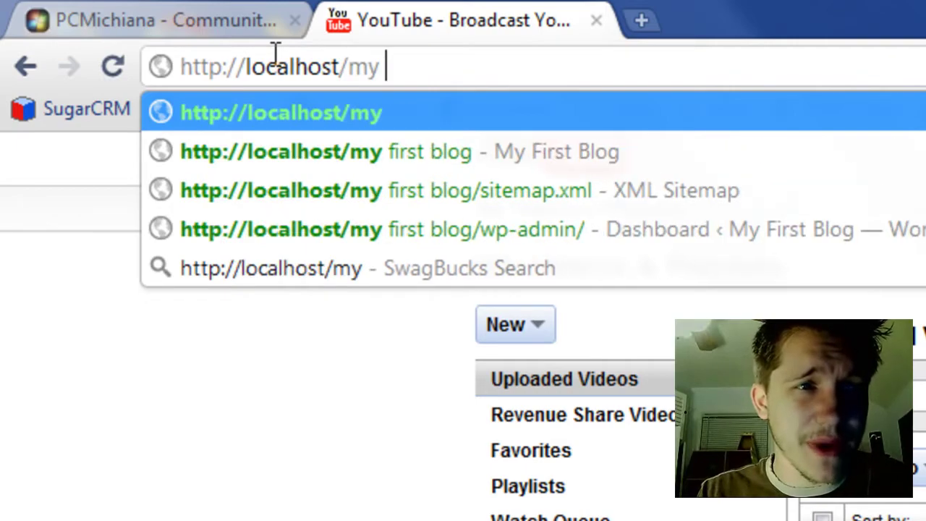
type("first blog")
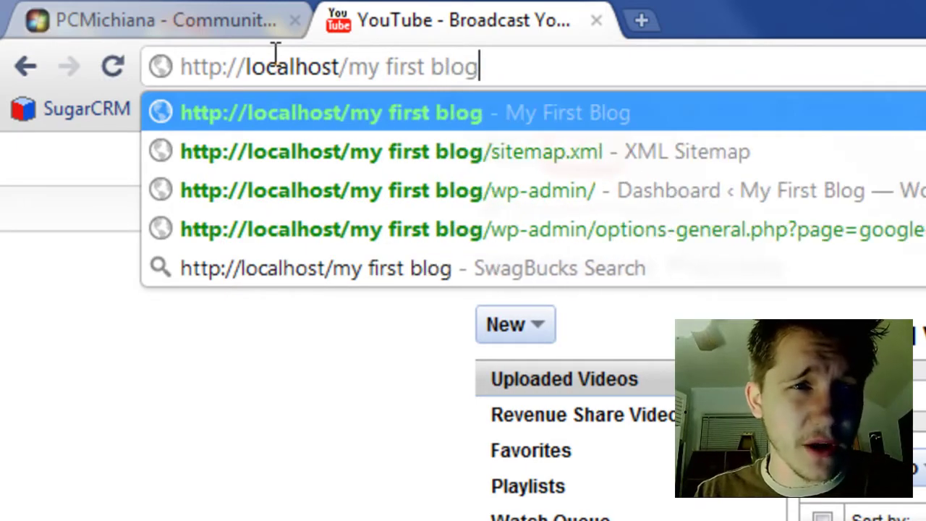
key("Return")
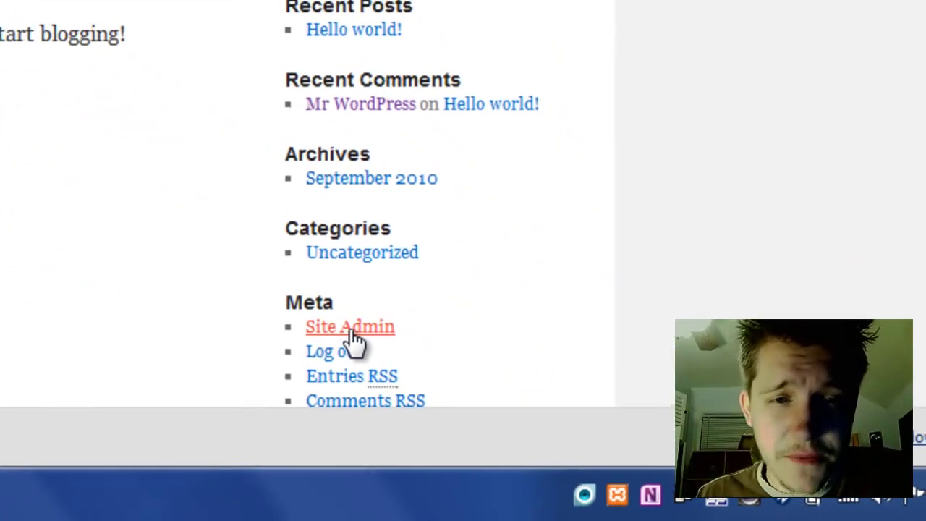
Step: Enter the blog's Site Admin area and start a new post
left_click(353, 334)
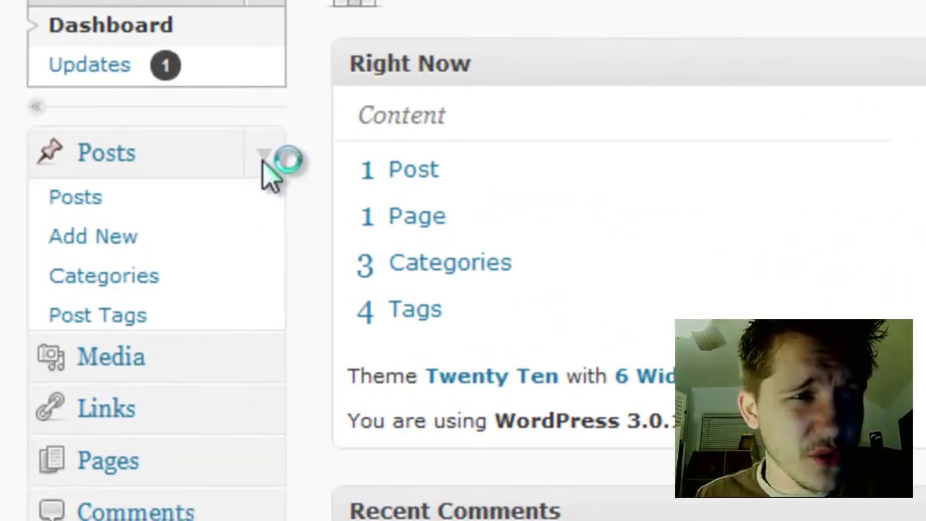
left_click(85, 150)
left_click(264, 158)
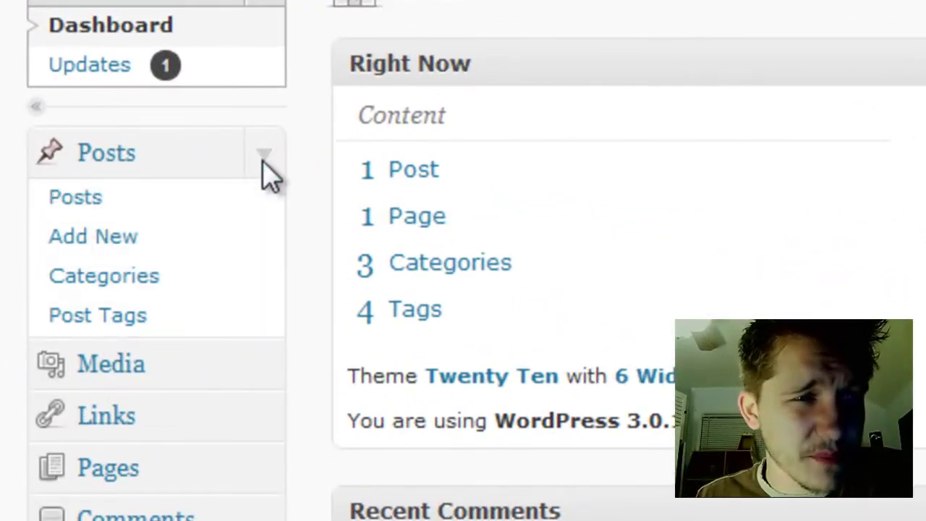
left_click(129, 250)
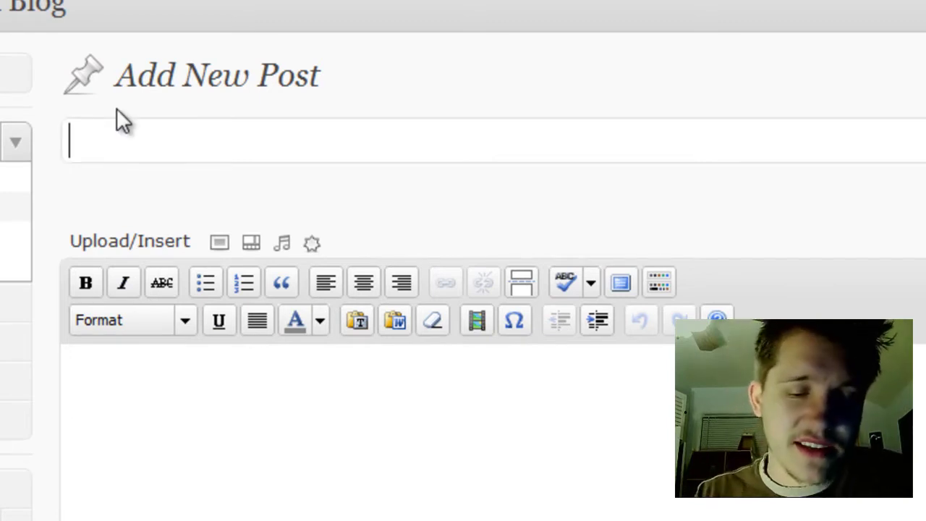
Step: Title the new post "How to Make a Search Engine Friendly First Blog Post"
type("How to Make")
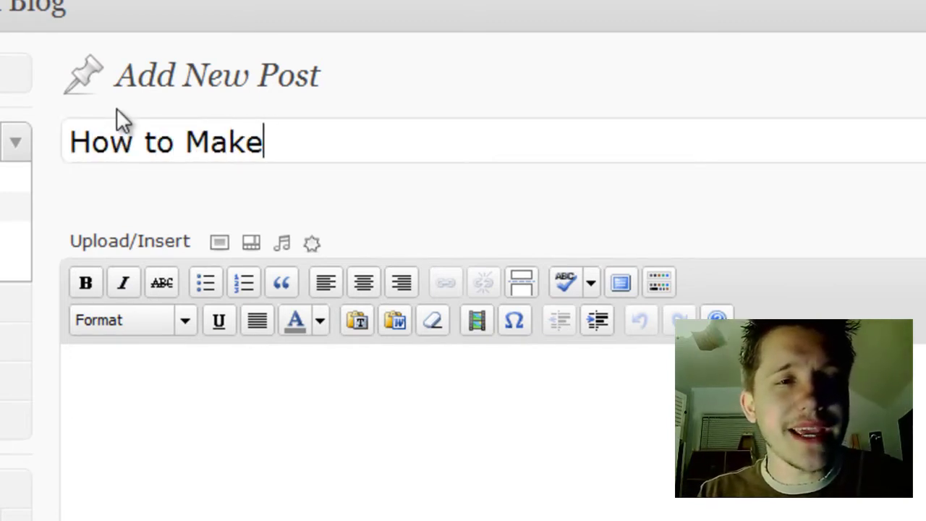
type(" a Search Engine ")
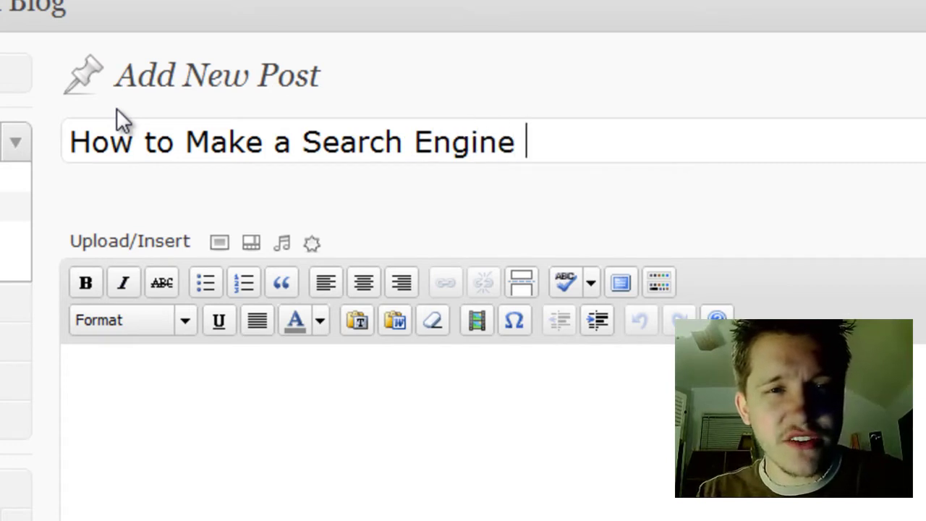
type("Friendly F")
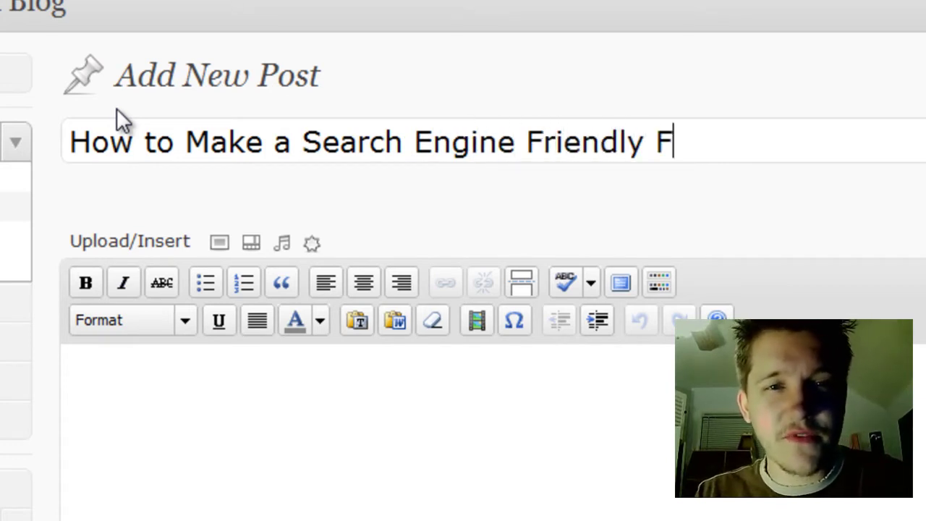
type("irst BN")
key("BackSpace")
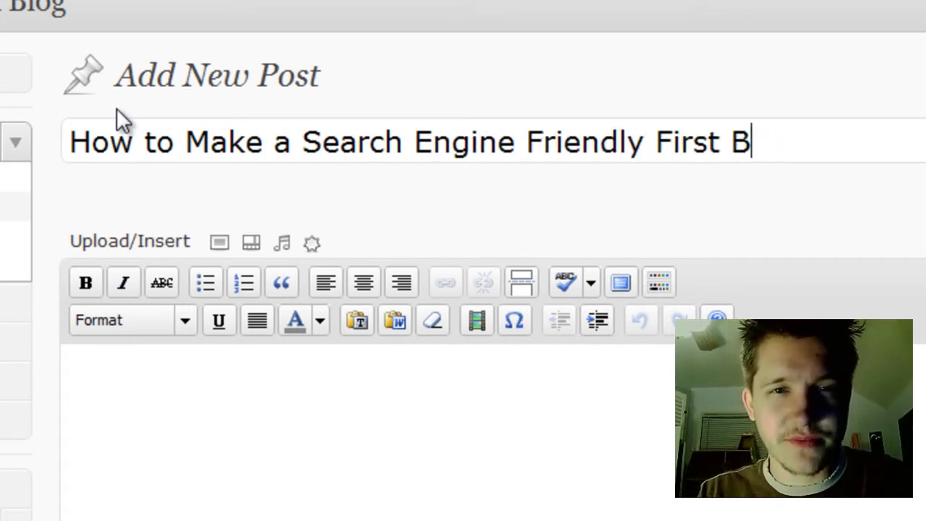
type("log Post")
key("Tab")
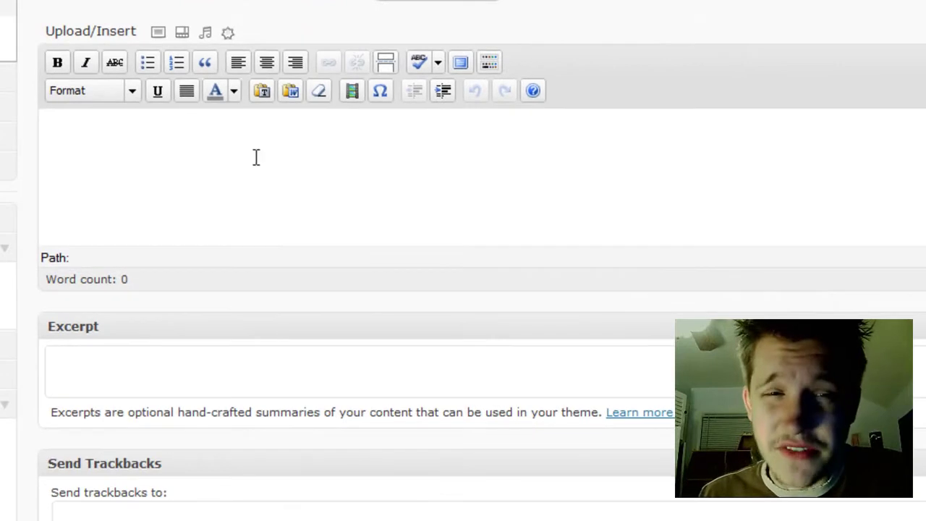
Step: Toggle the post editor's second row of formatting tools on and off, leaving it hidden
left_click(256, 157)
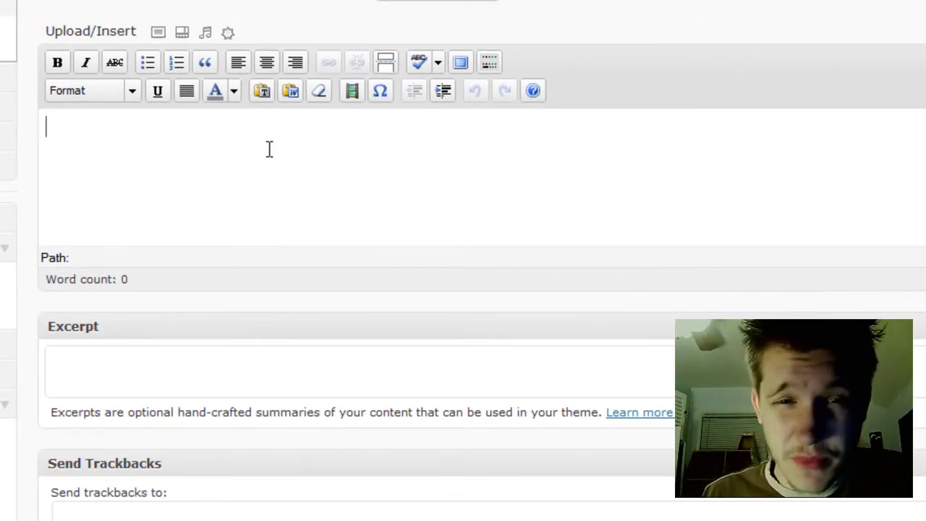
left_click(489, 67)
left_click(489, 67)
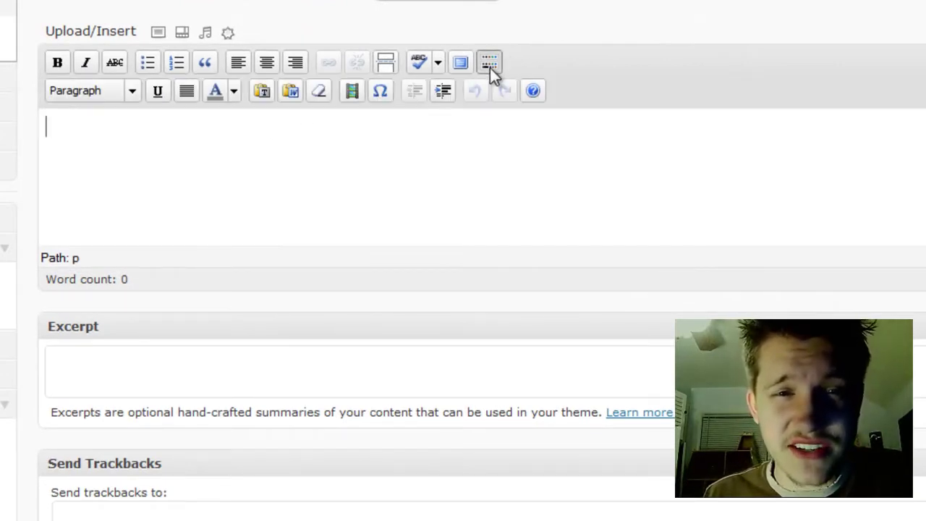
left_click(489, 68)
left_click(490, 68)
left_click(489, 67)
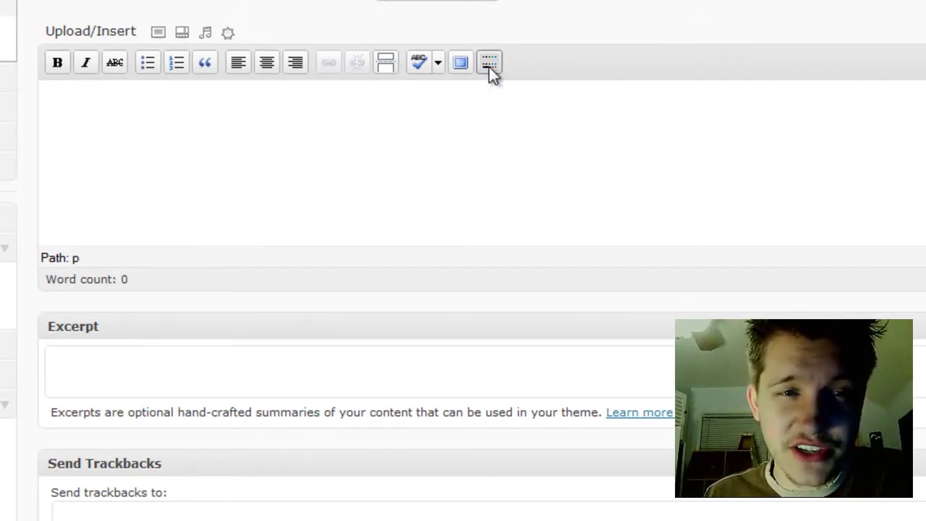
left_click(489, 67)
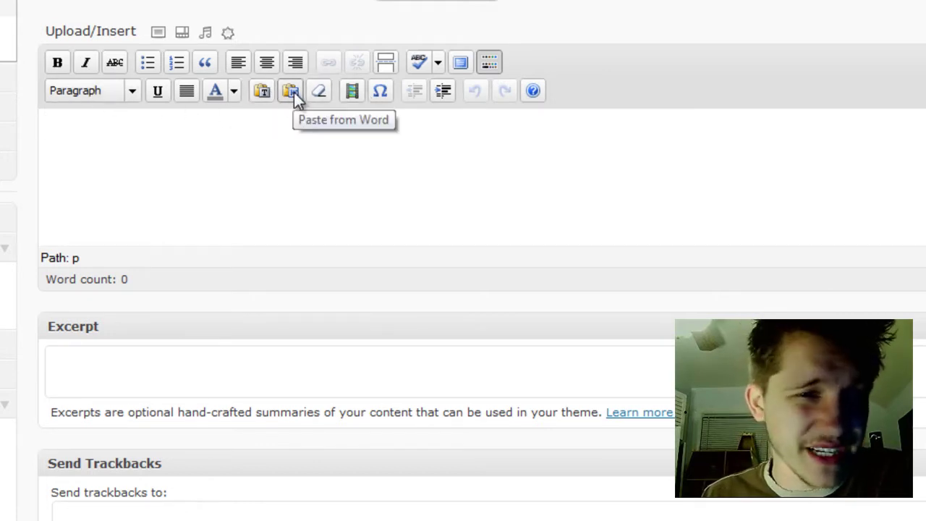
left_click(489, 65)
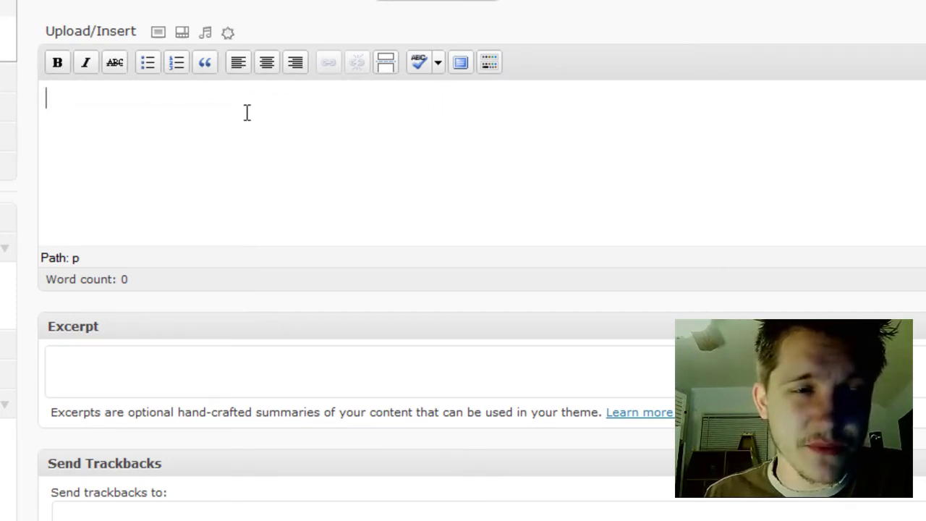
Step: Write the post's opening paragraph: "This is how to make a search engine friendly first blog post."
type("This ")
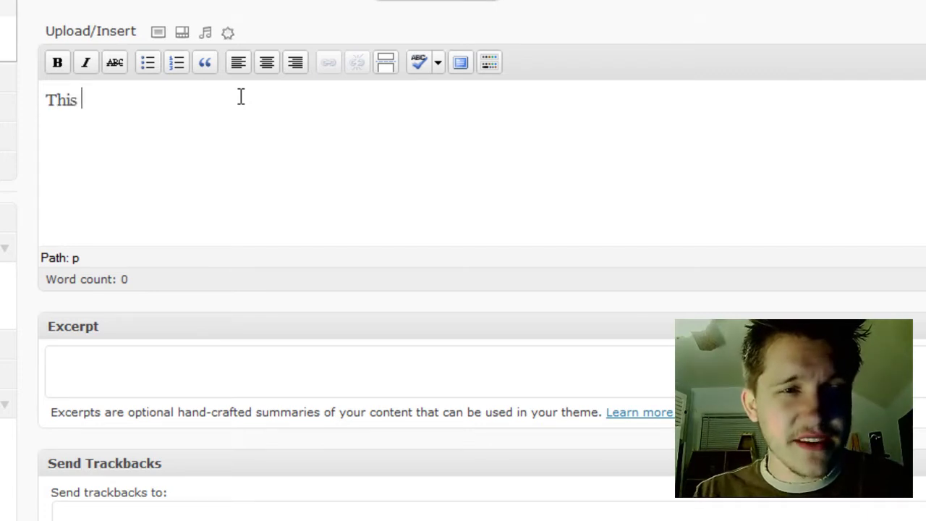
type("is how to make a search en")
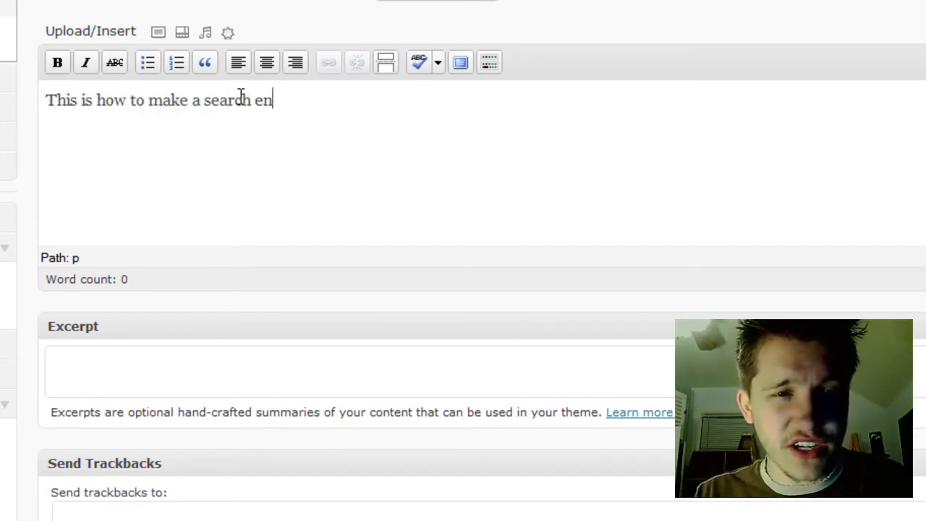
type("gine friendly first blog")
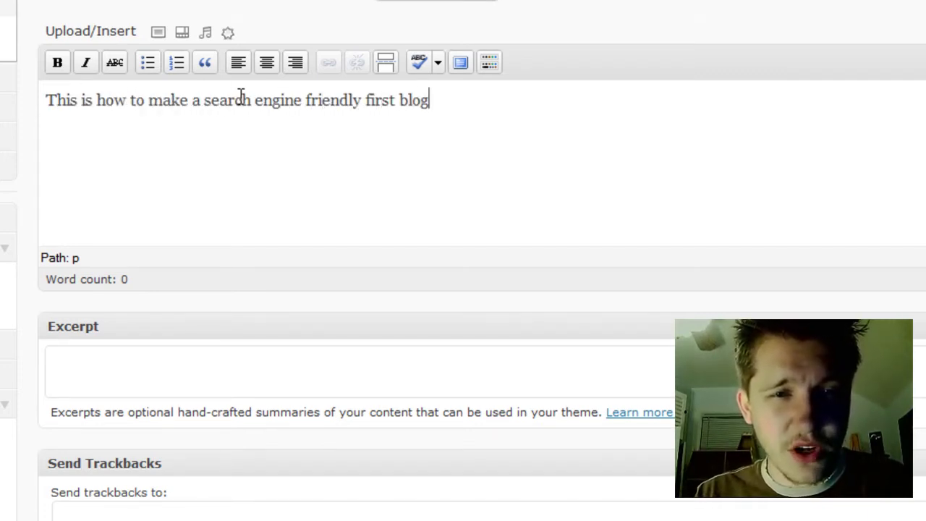
type(" post.")
key("Return")
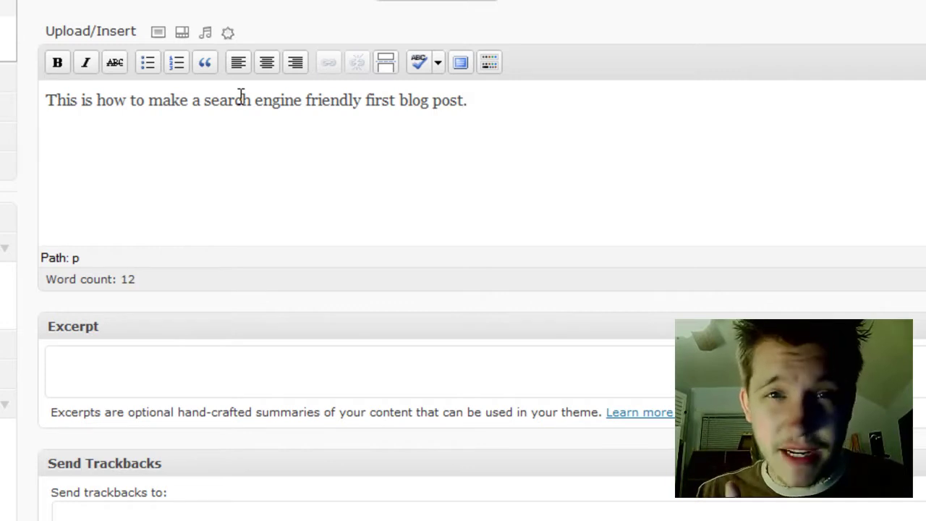
Step: Add a second paragraph to the post body: "First, make sure your title is awesome and descriptive."
type("First, maek")
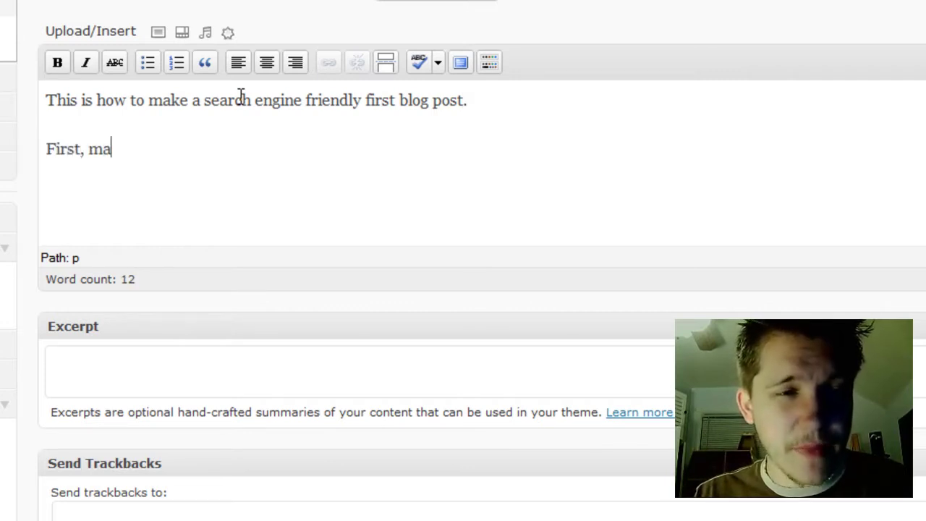
key("BackSpace")
key("BackSpace")
type("ke sure you rtit")
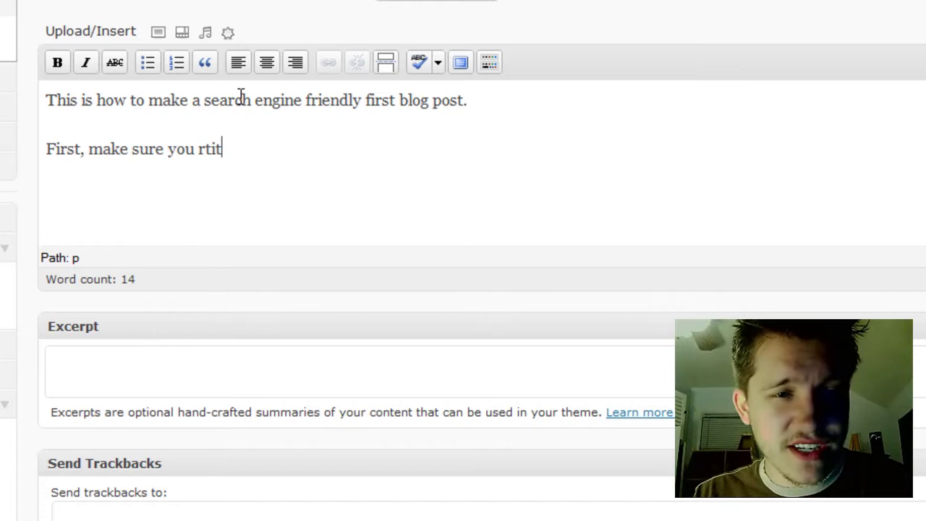
key("BackSpace")
key("BackSpace")
key("BackSpace")
key("BackSpace")
key("BackSpace")
type("r title is ")
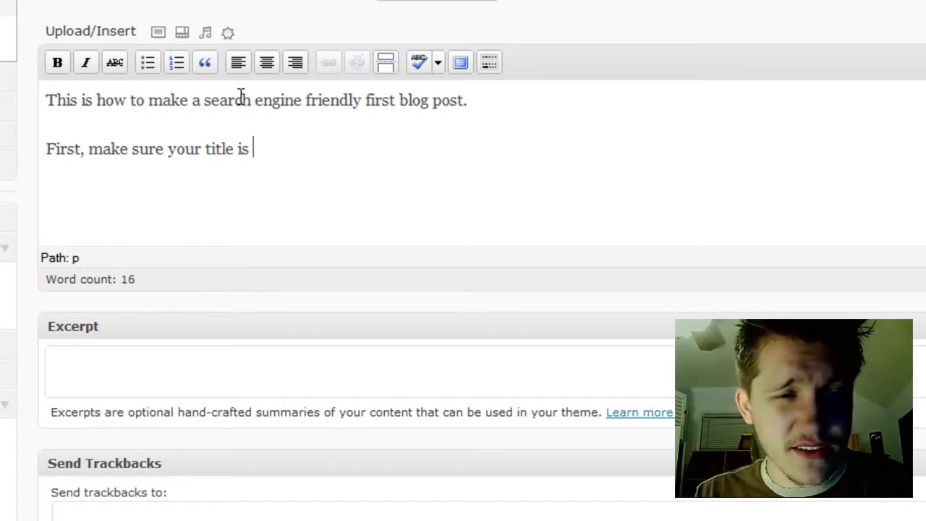
type("awesome and descriptive.")
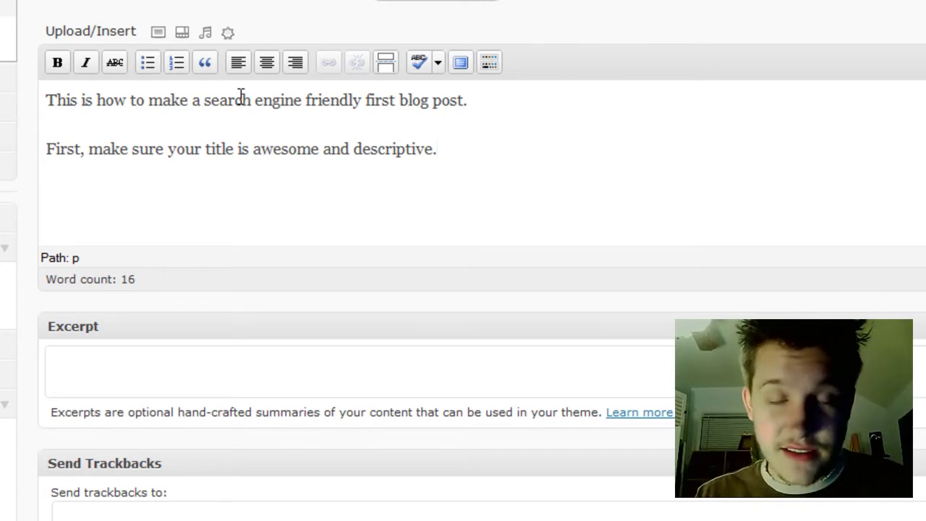
Step: Add a third paragraph to the post body: "Second, make sure you put at least 300 to 350 words in each blog post"
type("Second")
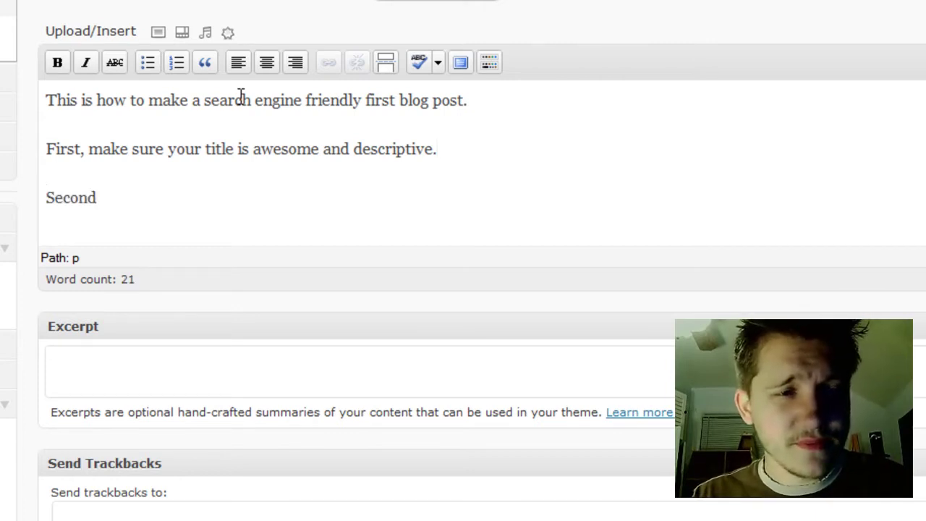
type(", make sure y")
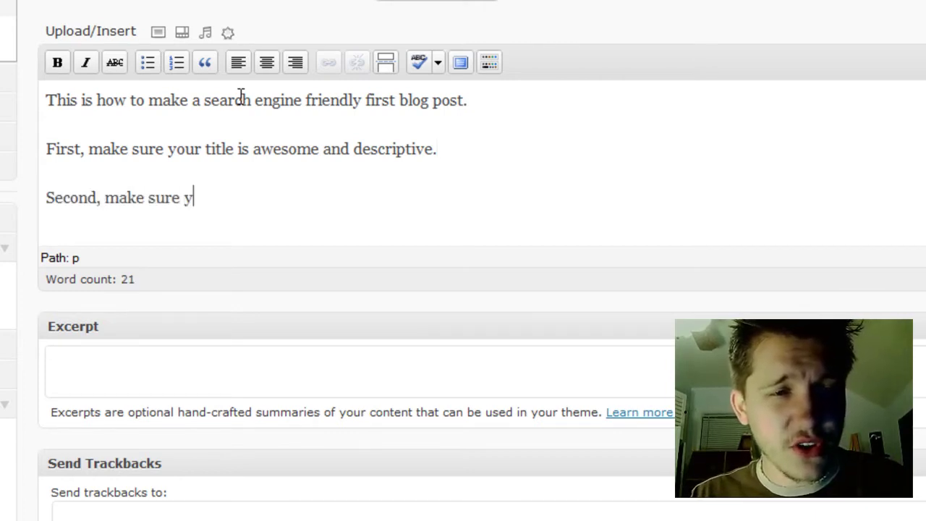
type("ou put at least 3000")
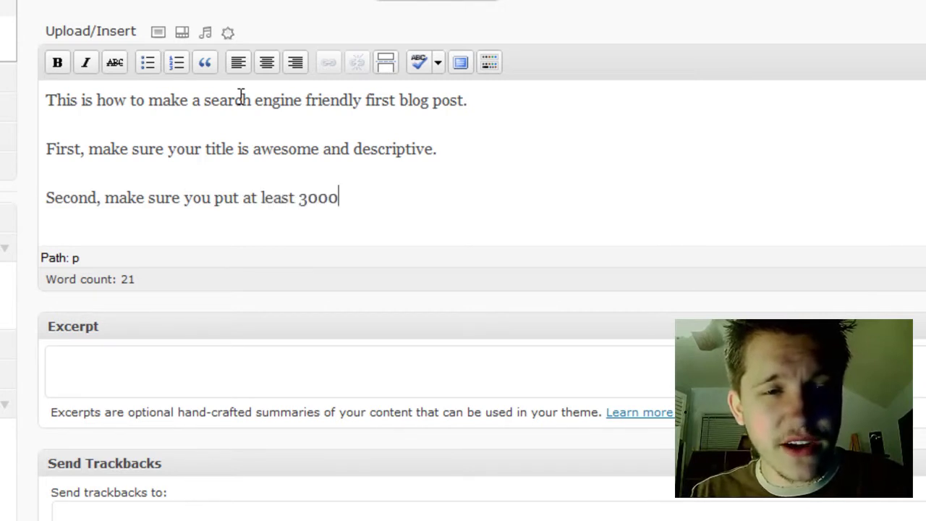
key("BackSpace")
type("to 360 w")
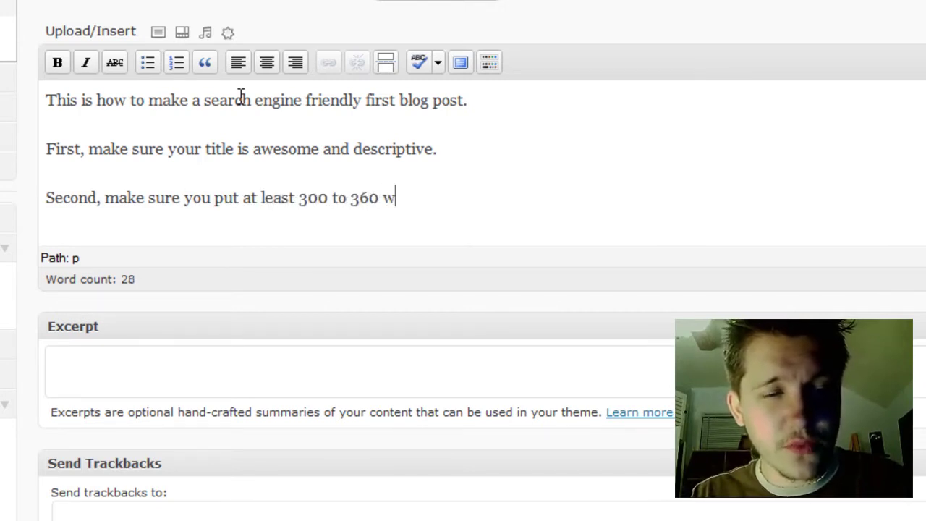
key("BackSpace")
key("BackSpace")
key("BackSpace")
key("BackSpace")
type("50 words in e")
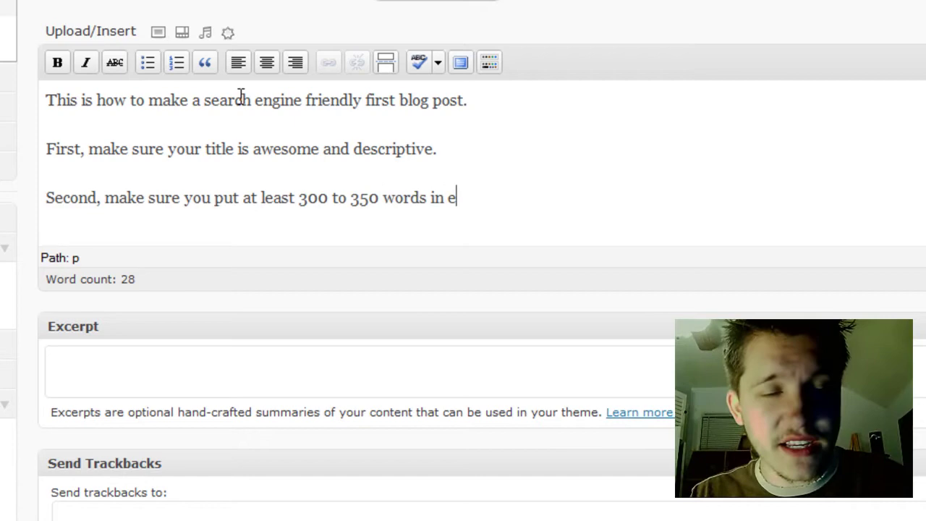
type("ach blog")
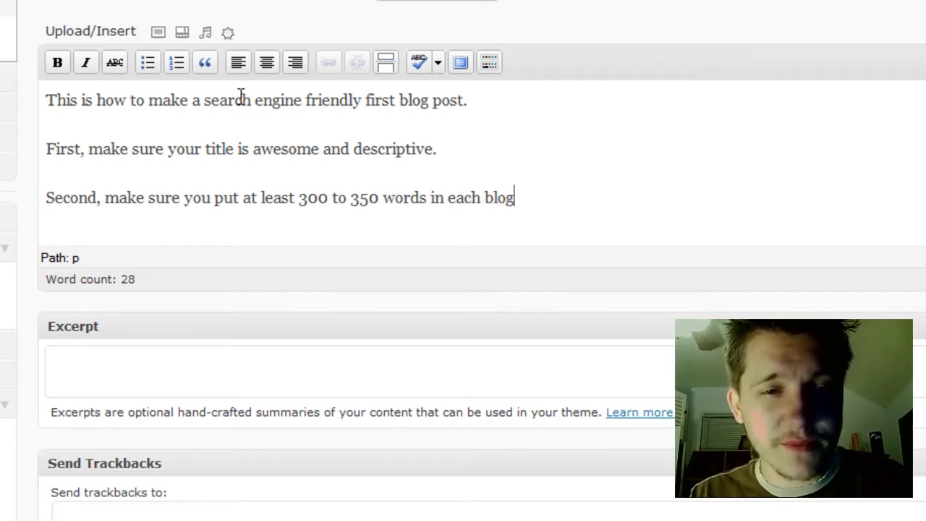
type(" post")
Step: Turn the "First" and "Second" paragraphs into a numbered list and start a new unnumbered paragraph below it
left_click_drag(549, 197, 45, 149)
left_click(178, 63)
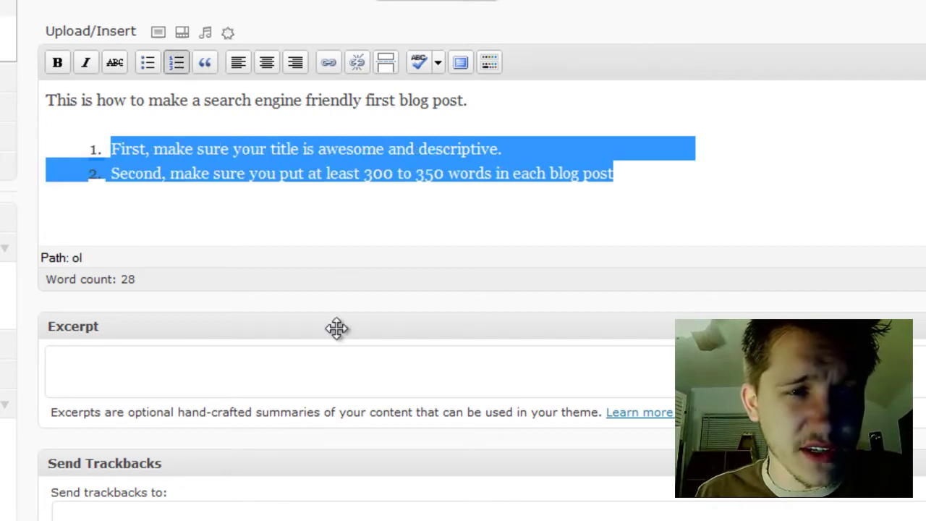
left_click(220, 173)
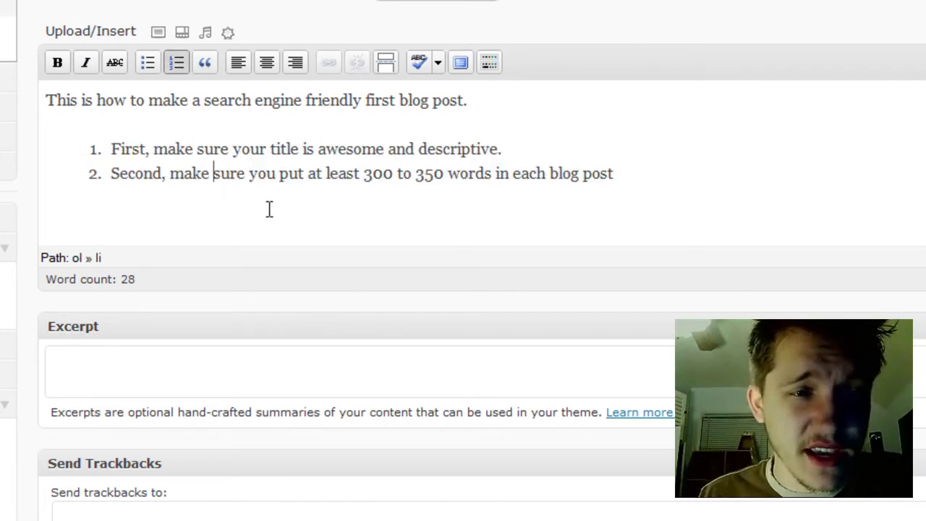
left_click(676, 191)
key("Return")
key("Return")
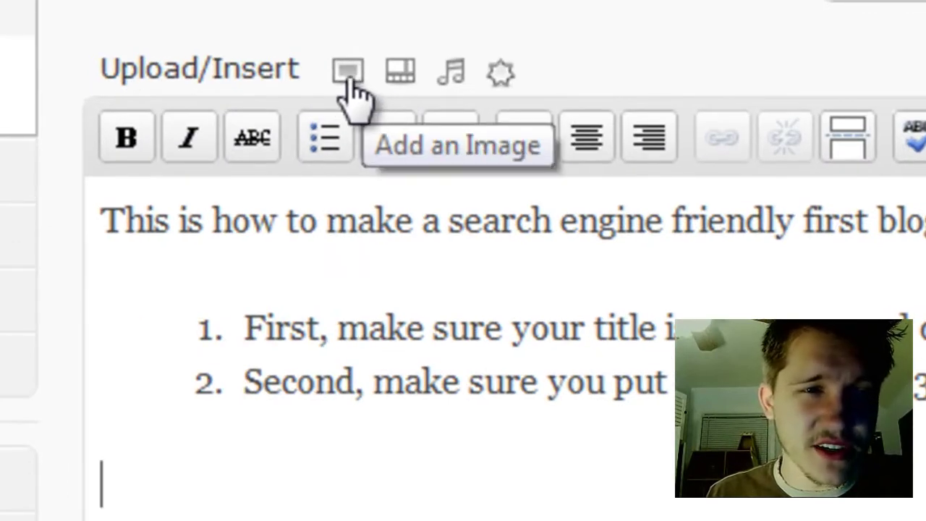
Step: Upload the Make Money Blogging Template image to the post from the computer's Make Money Blogging folder
left_click(350, 81)
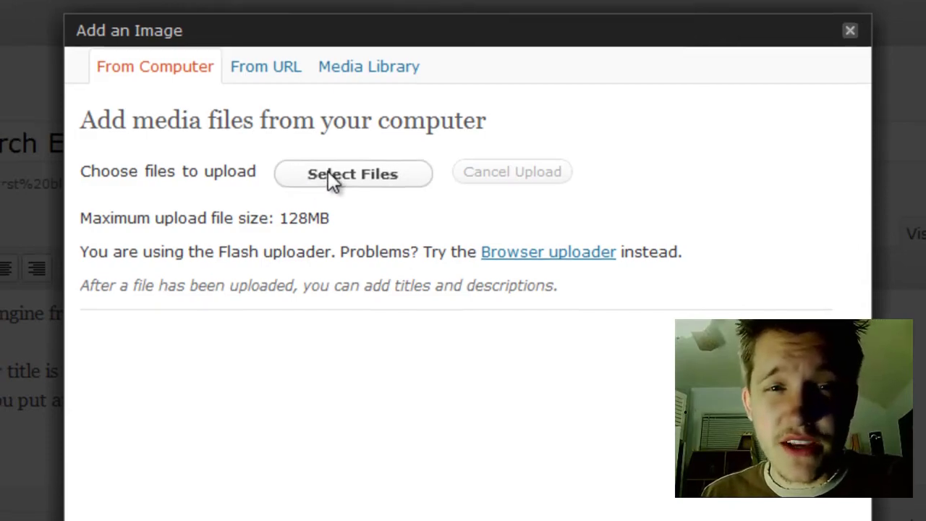
left_click(328, 175)
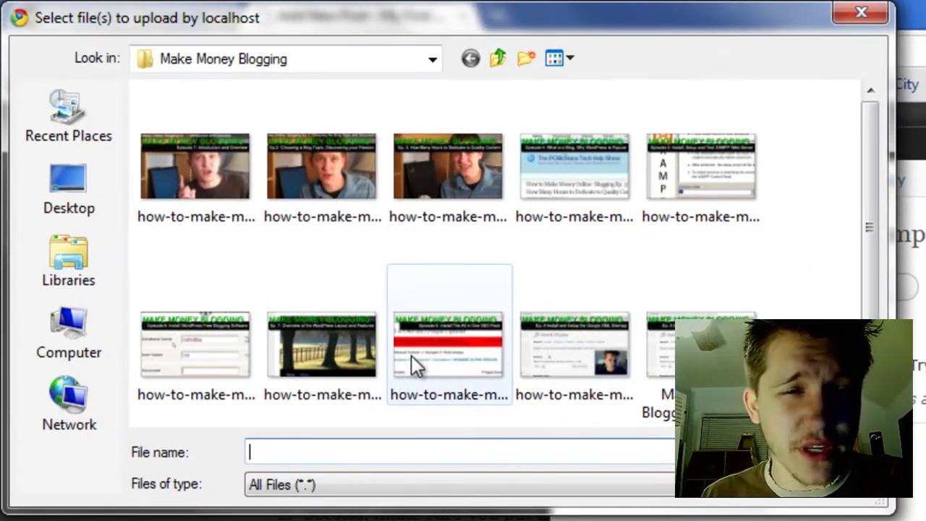
double_click(700, 347)
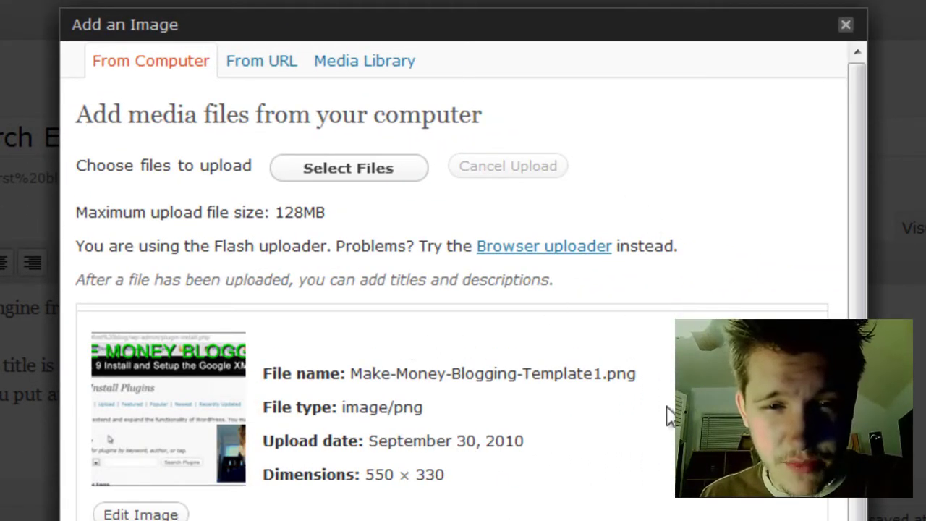
Step: Set the uploaded image's alternate text to "Photo of Make Money Blogging Template"
scroll(669, 416, "down", 4)
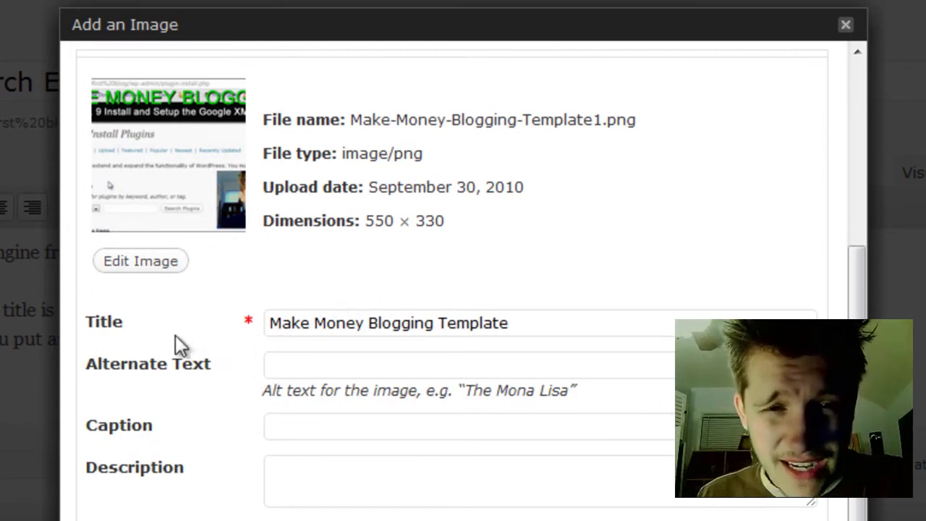
left_click(401, 330)
left_click(528, 319)
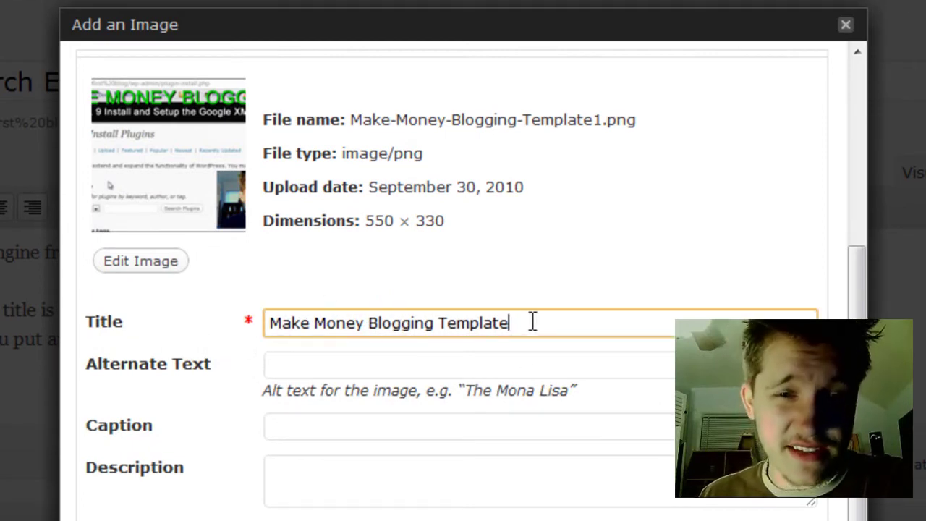
left_click(356, 360)
type("P")
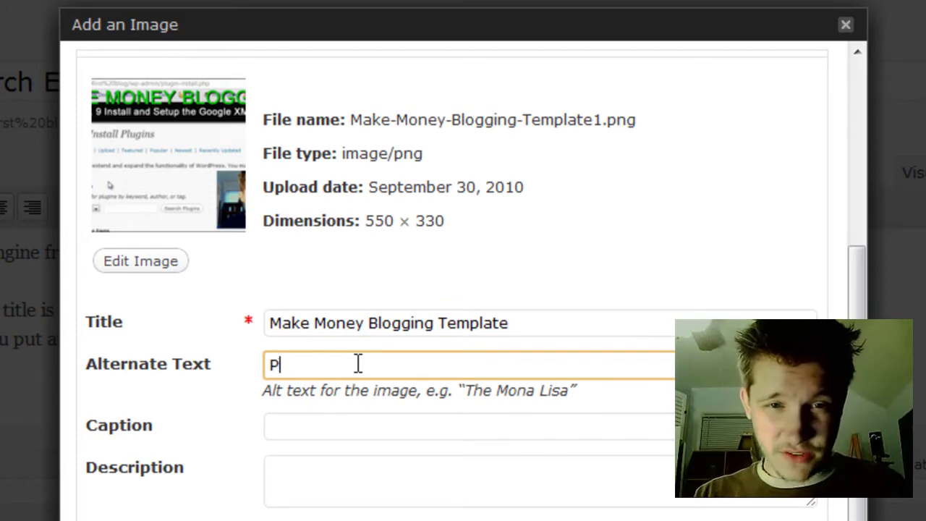
type("hoto of M")
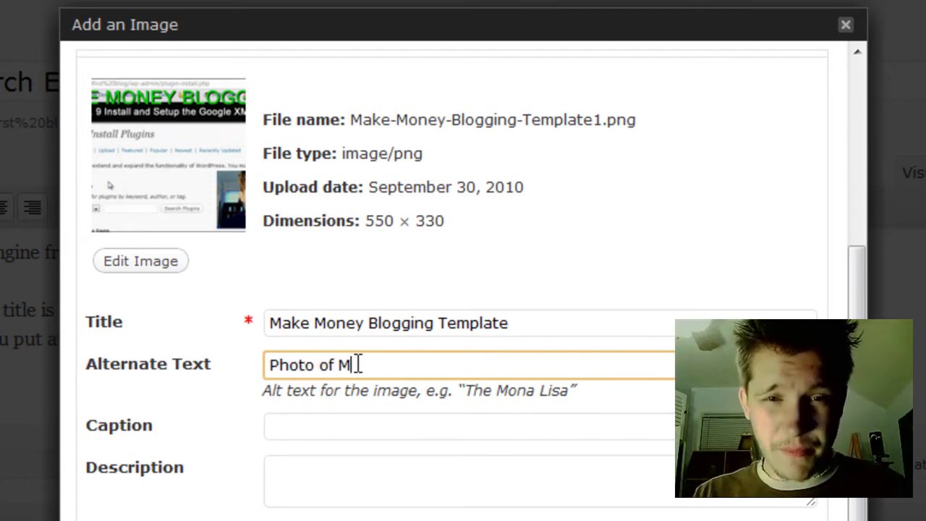
type("ake Money Bloggin g")
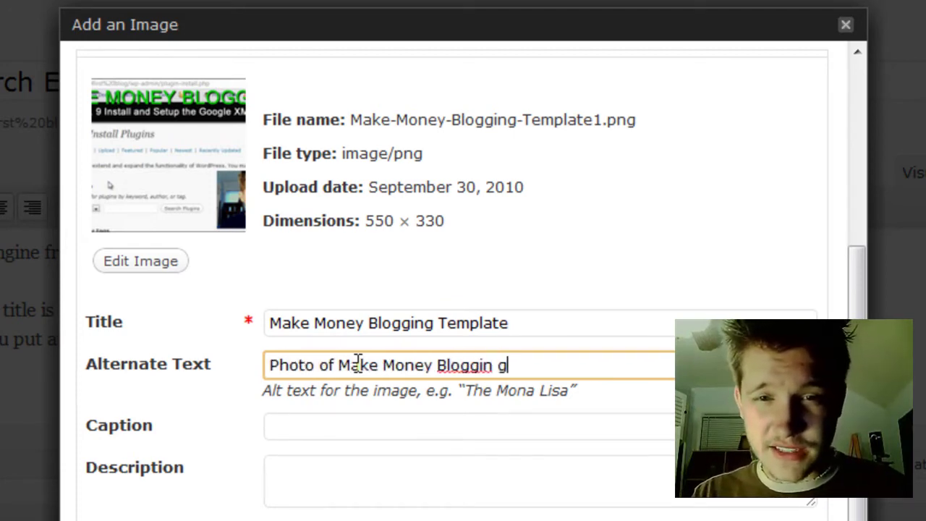
key("BackSpace")
key("BackSpace")
type("g Template")
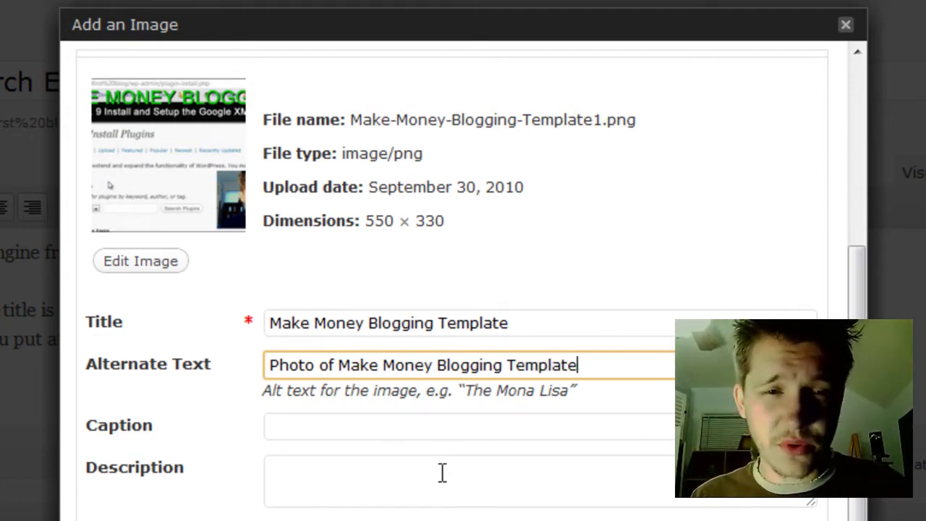
Step: Give the image the caption "This is a caption for my photo", leaving its description empty
left_click(387, 426)
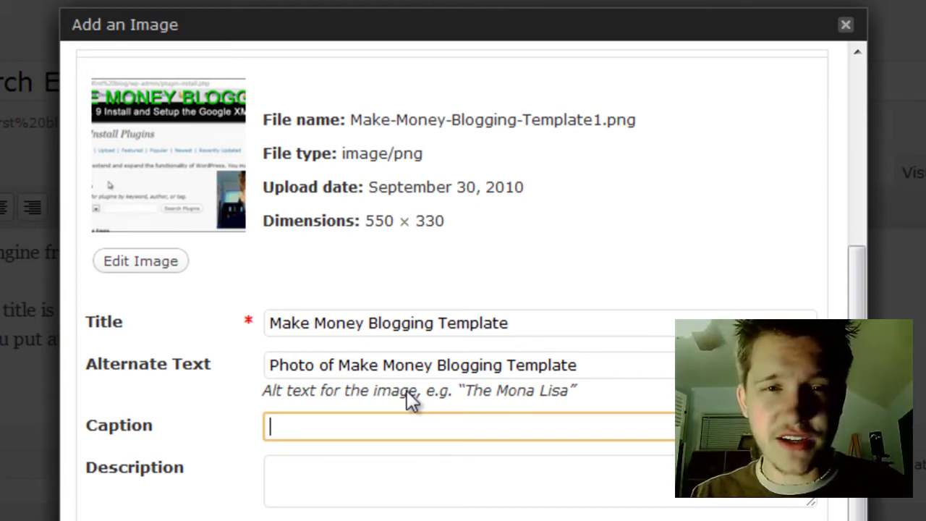
type("This is a caption for my photo")
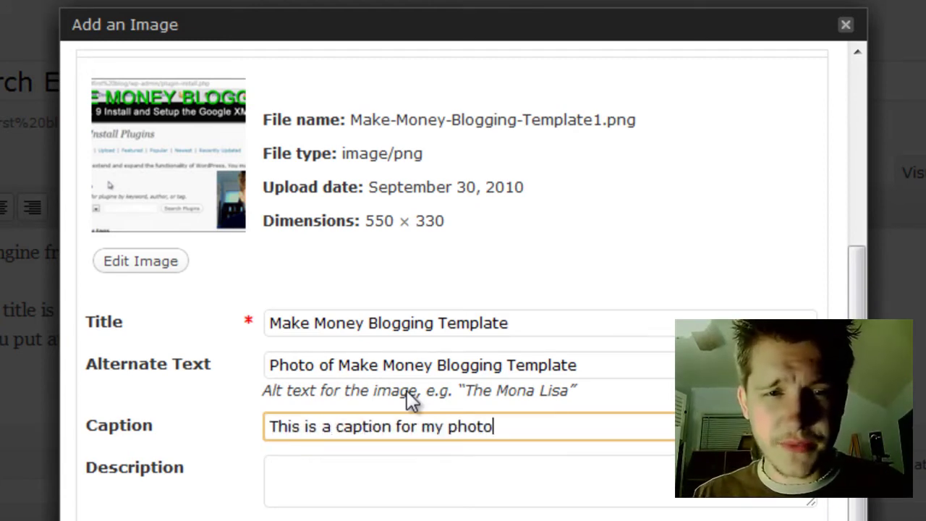
scroll(407, 390, "down", 5)
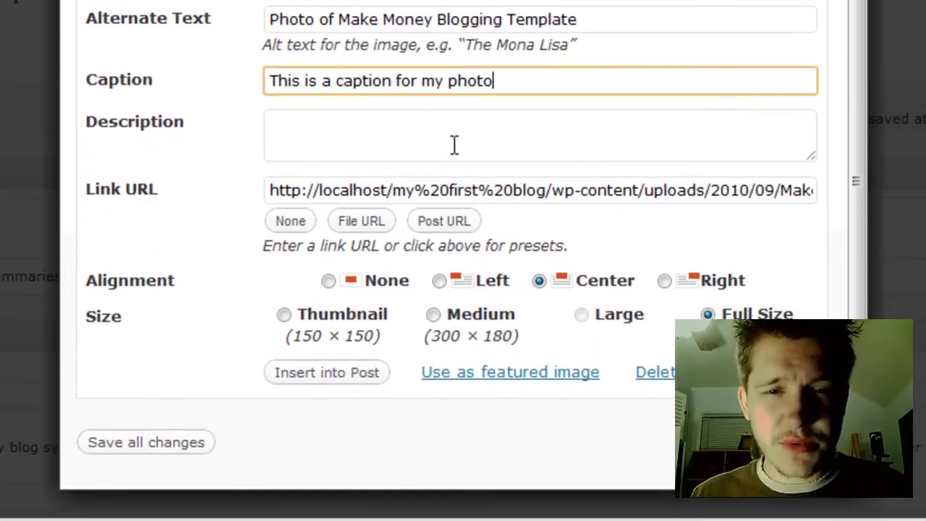
left_click(409, 146)
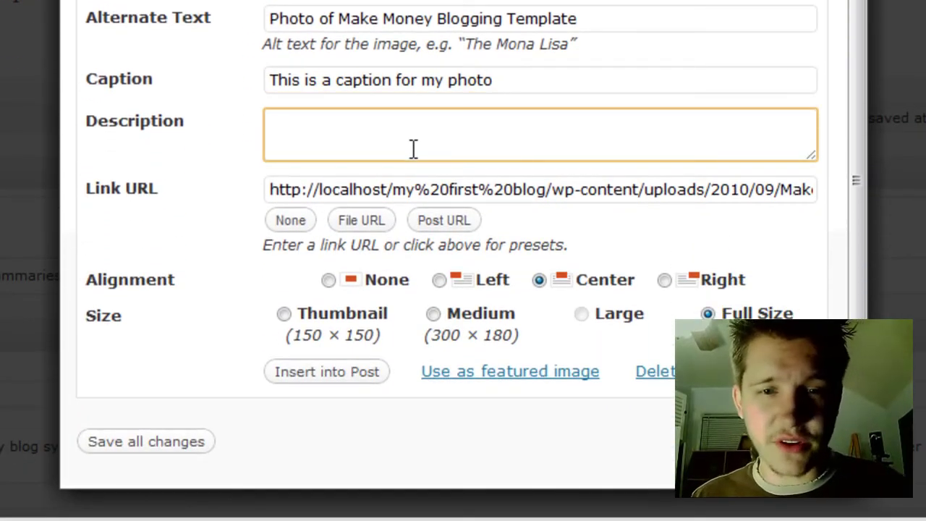
Step: Insert the image into the post centre-aligned at full size and check it with its caption below the numbered list
left_click(539, 281)
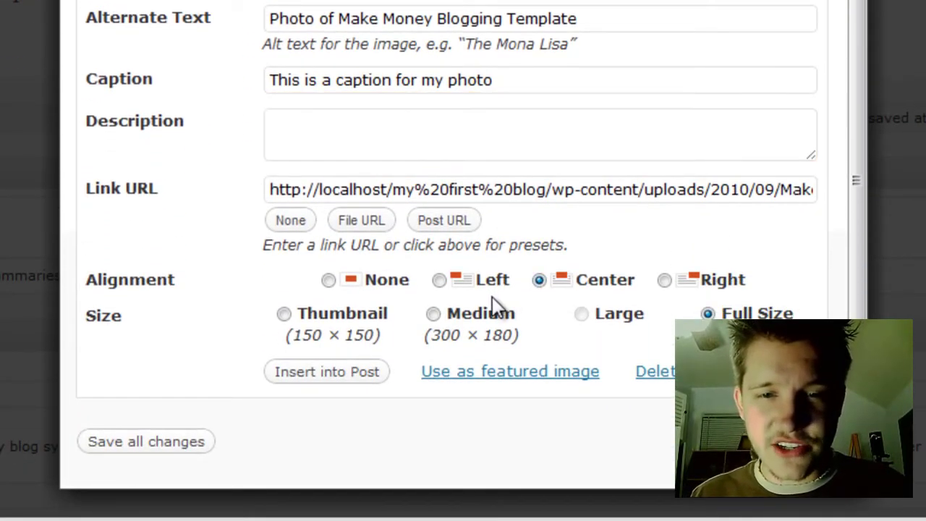
left_click(362, 329)
left_click(483, 332)
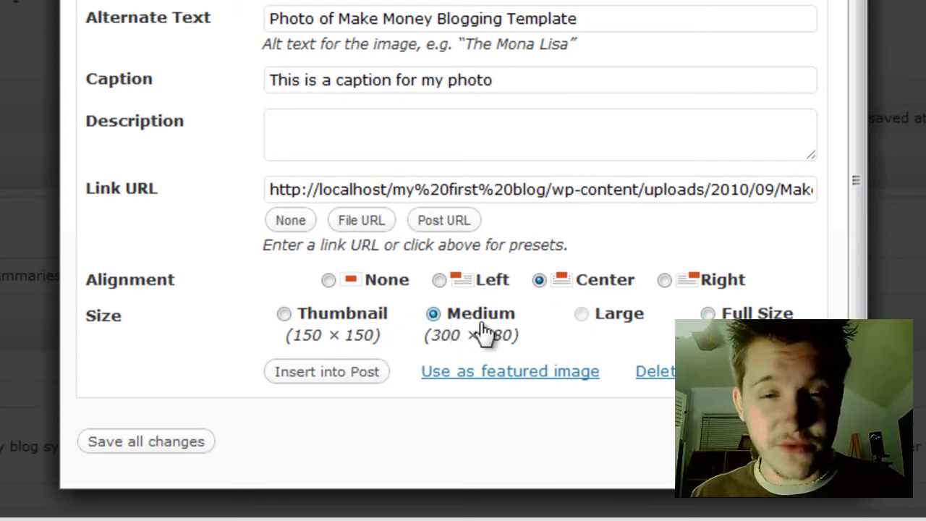
left_click(344, 327)
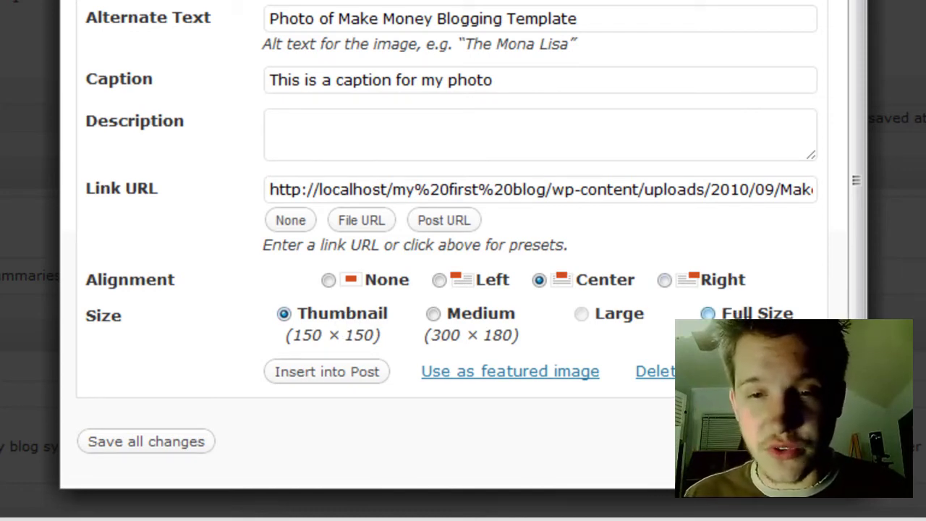
left_click(335, 377)
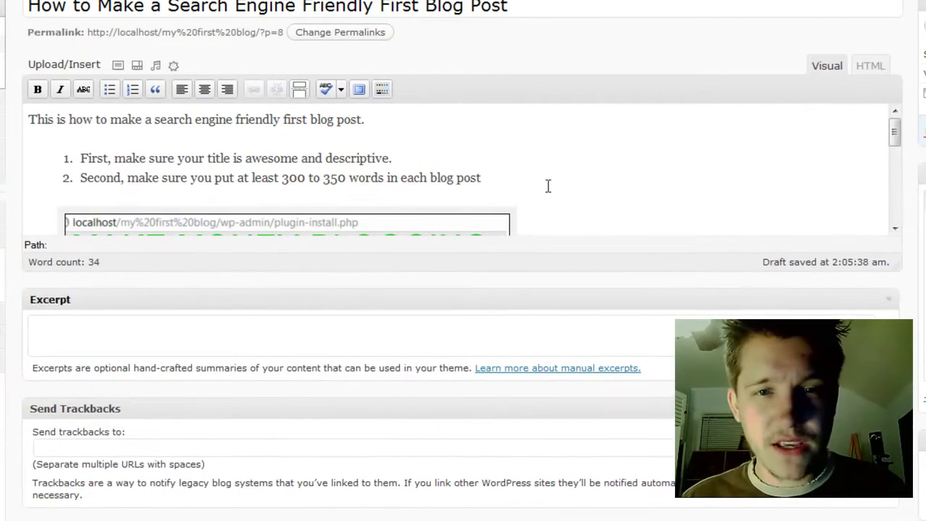
scroll(376, 200, "down", 3)
scroll(314, 202, "down", 2)
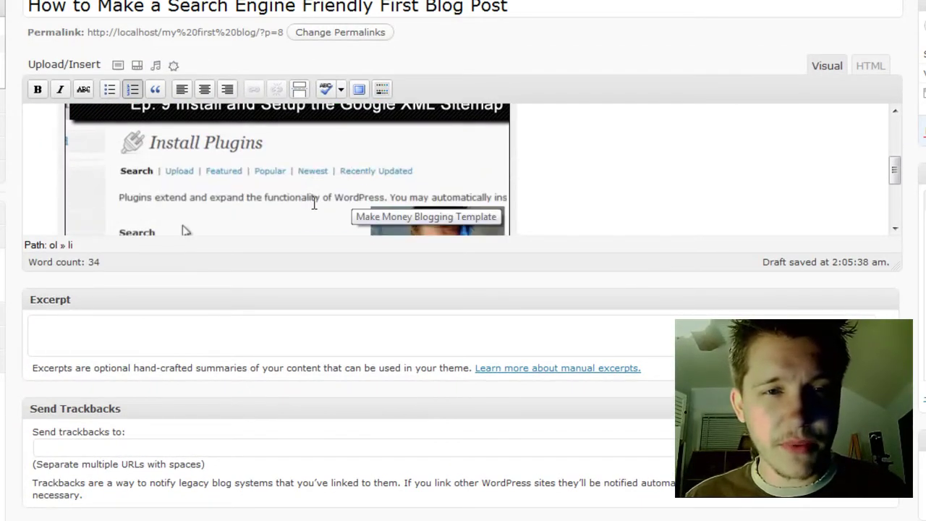
scroll(314, 202, "down", 3)
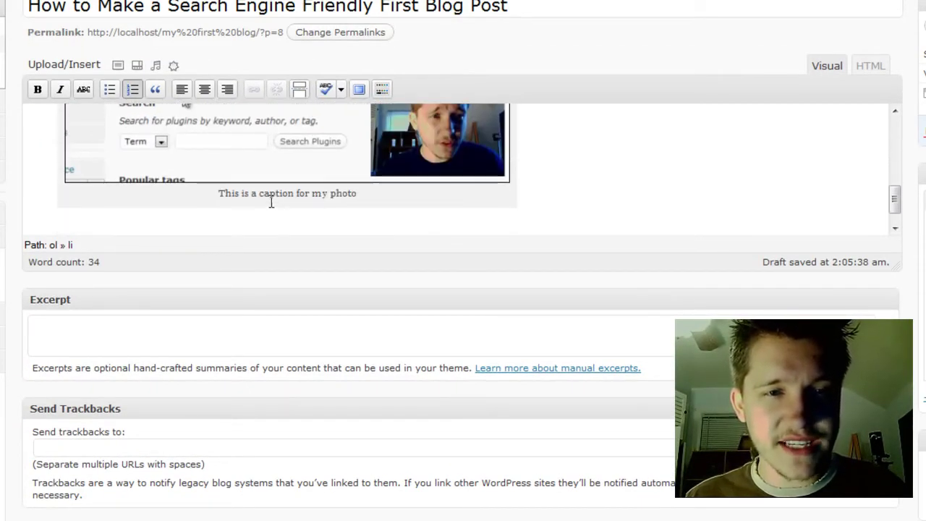
scroll(360, 196, "up", 10)
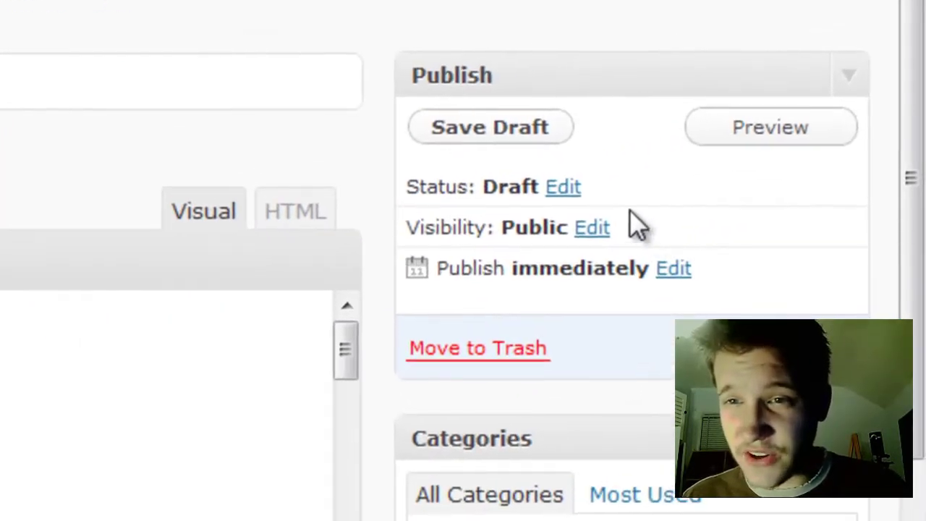
Step: Examine the visibility and status options available for publishing the post, closing both without changes
left_click(587, 227)
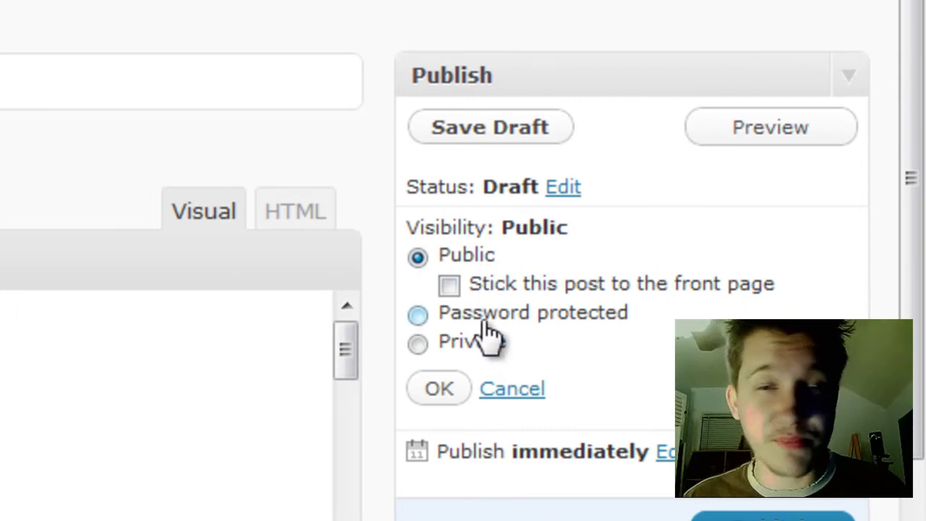
left_click(553, 190)
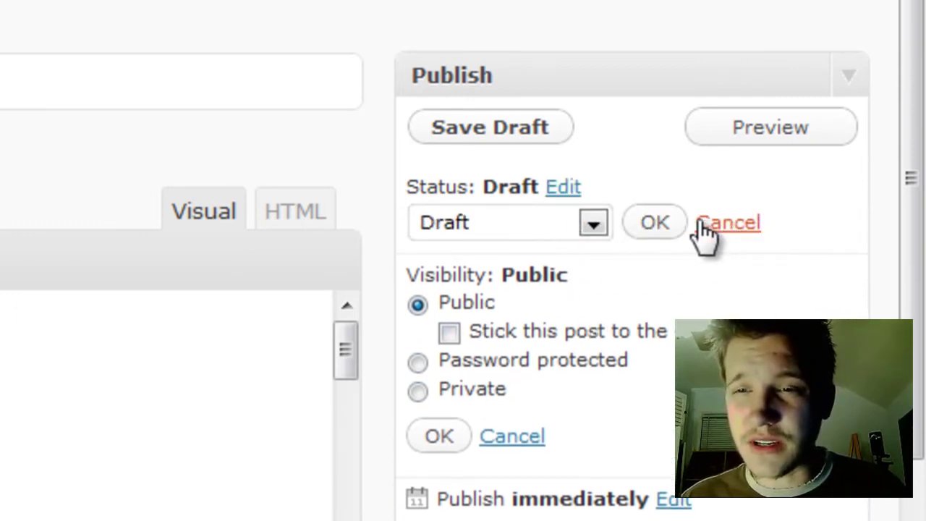
left_click(705, 231)
left_click(558, 188)
left_click(538, 224)
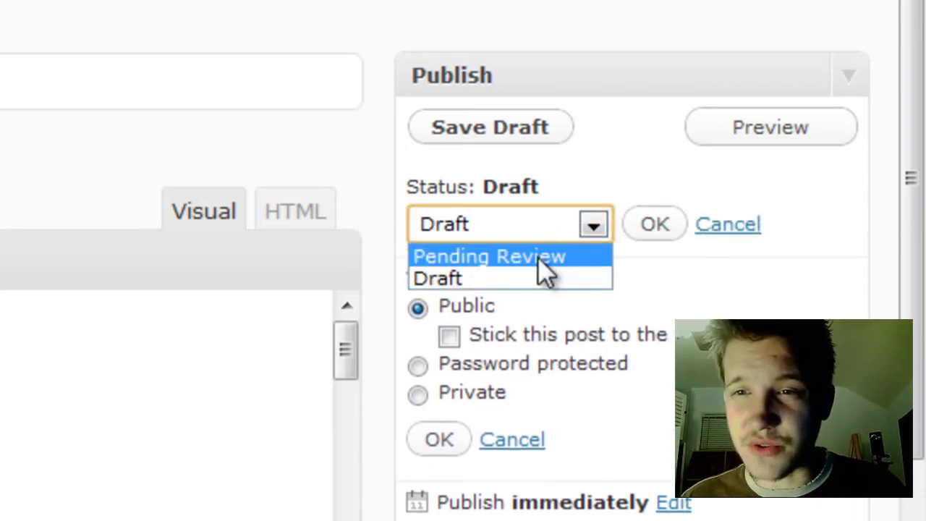
left_click(741, 226)
left_click(742, 225)
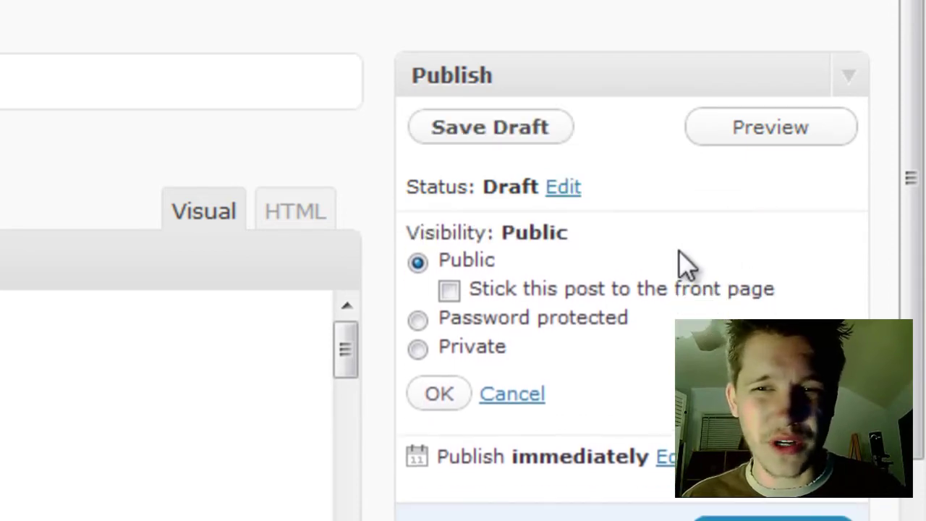
left_click(529, 390)
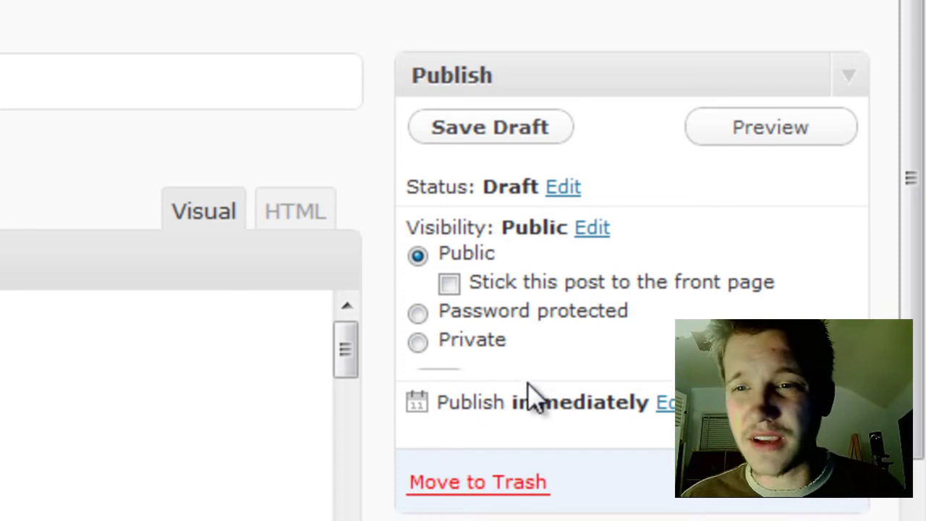
Step: Examine the date and time options for scheduling the post's publication, closing them without changes
left_click(668, 270)
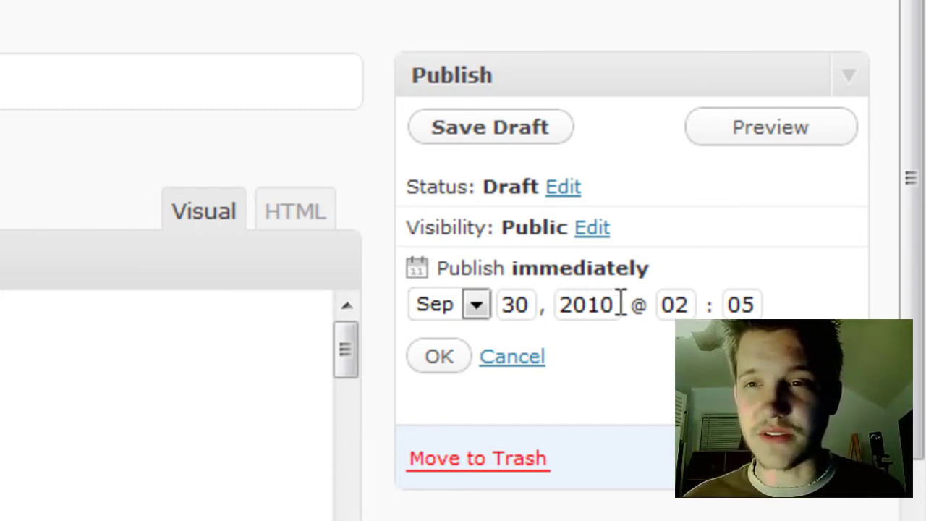
left_click(530, 355)
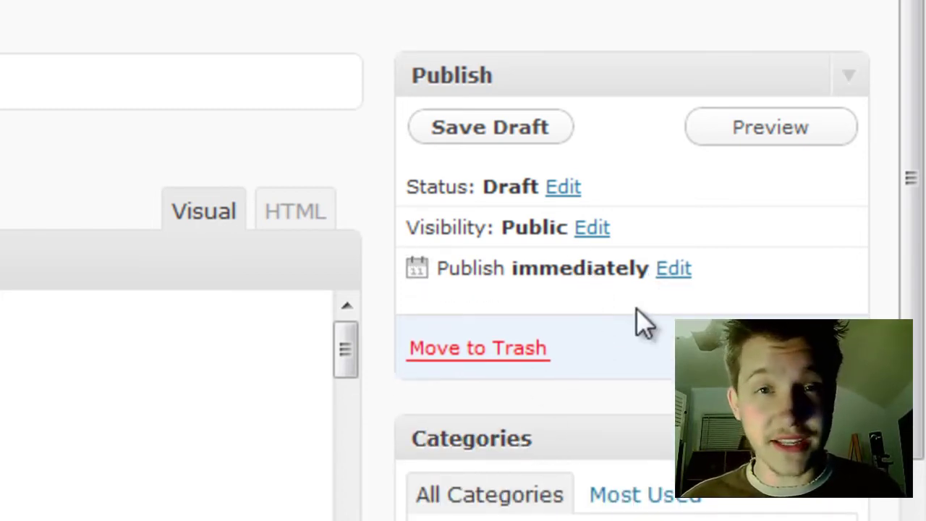
scroll(627, 326, "down", 1)
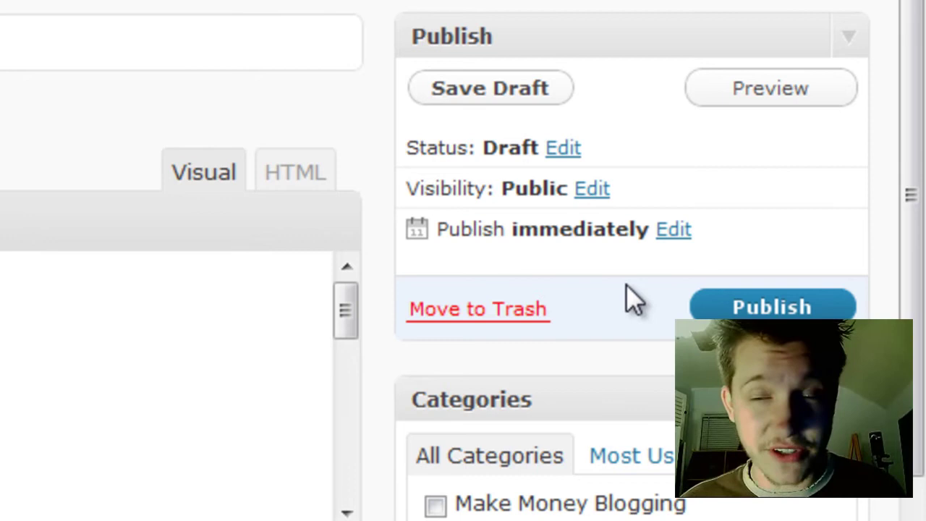
Step: Assign the post to the Search Engine Tips category and open the form for adding a new category, leaving it empty
scroll(626, 284, "down", 5)
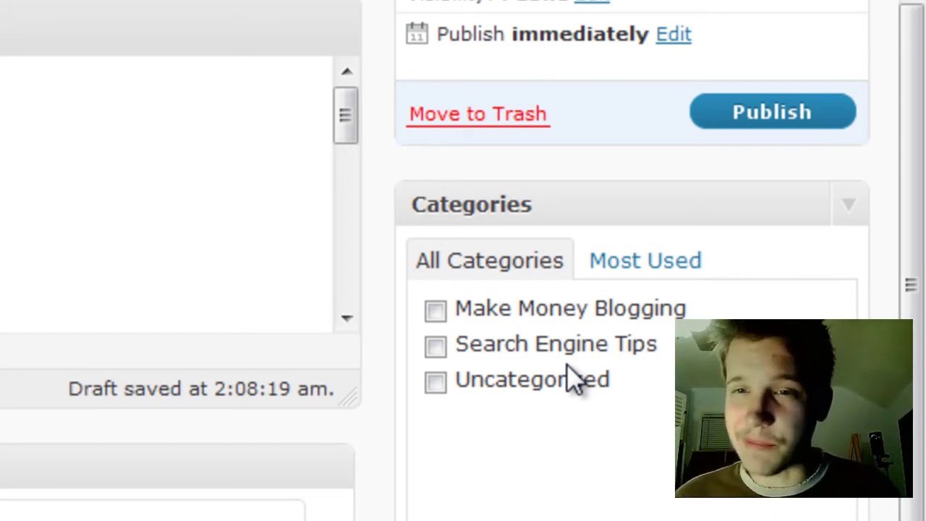
left_click(528, 346)
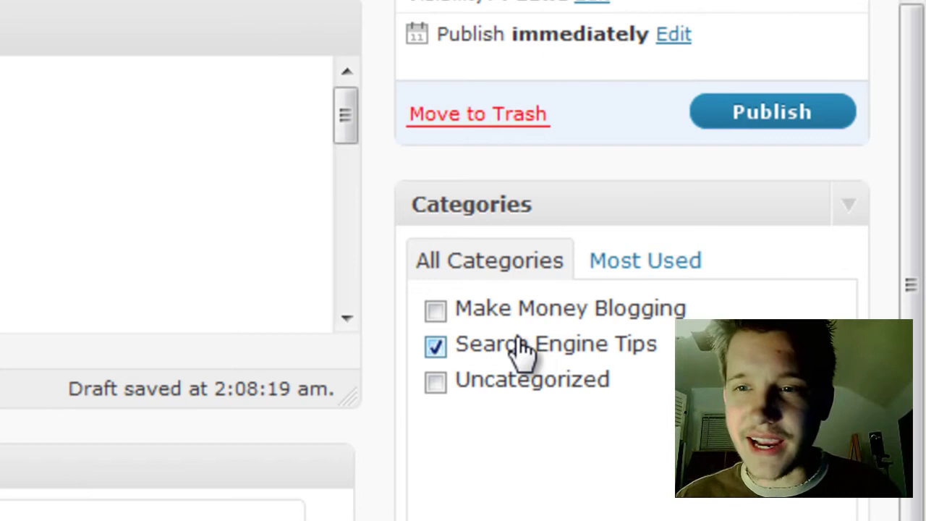
scroll(516, 351, "down", 6)
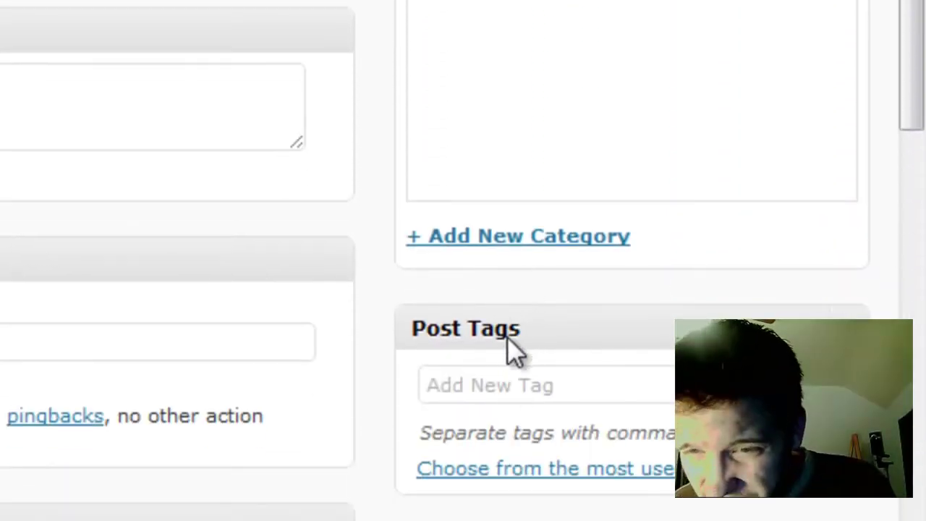
left_click(513, 236)
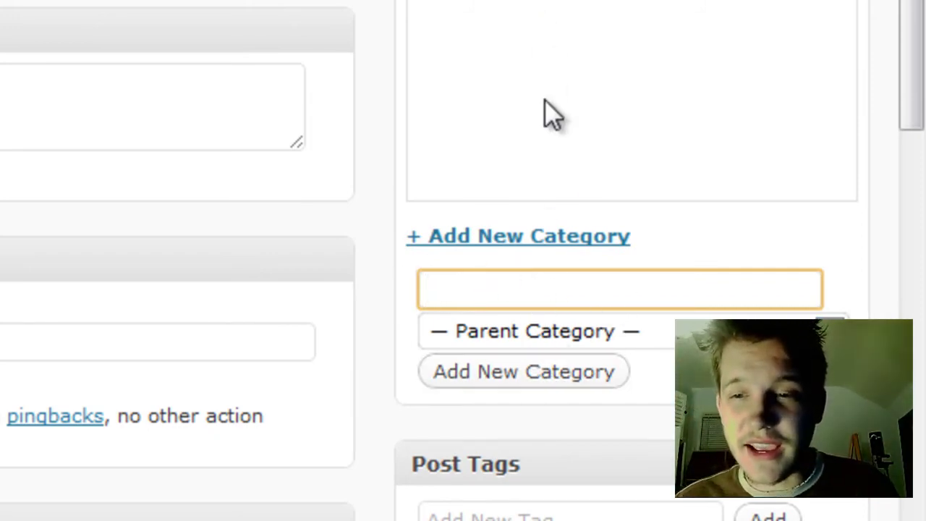
scroll(545, 123, "down", 3)
scroll(320, 174, "up", 4)
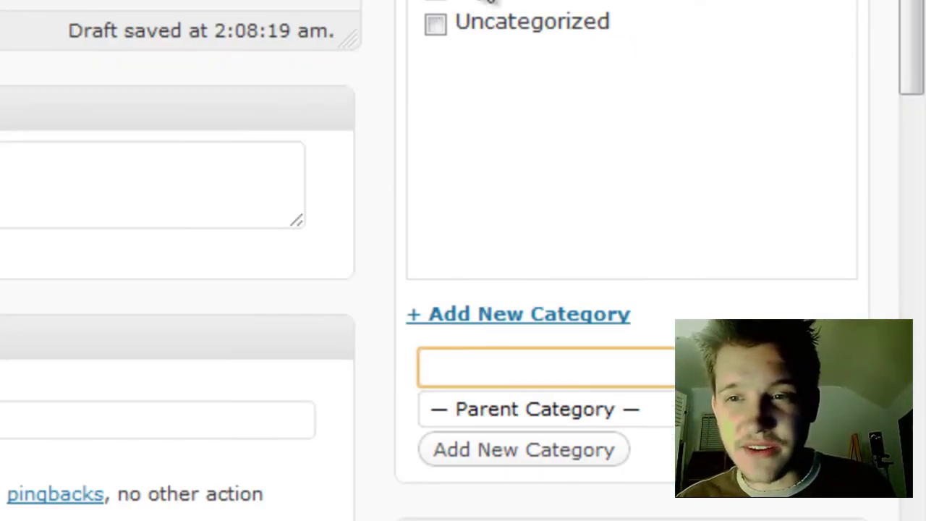
scroll(451, 17, "up", 2)
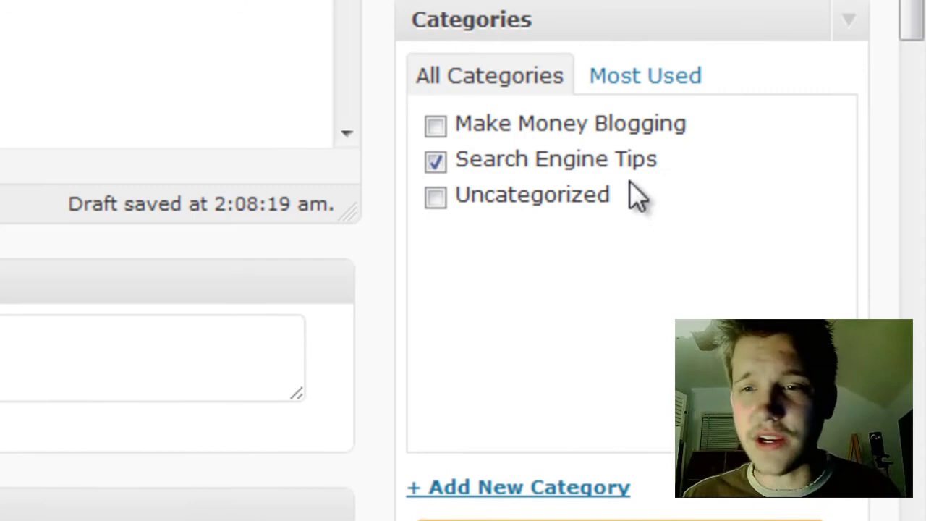
Step: Add the tags "how to", "search engine friendly" and "blog post" to the post
scroll(630, 196, "down", 9)
left_click(504, 147)
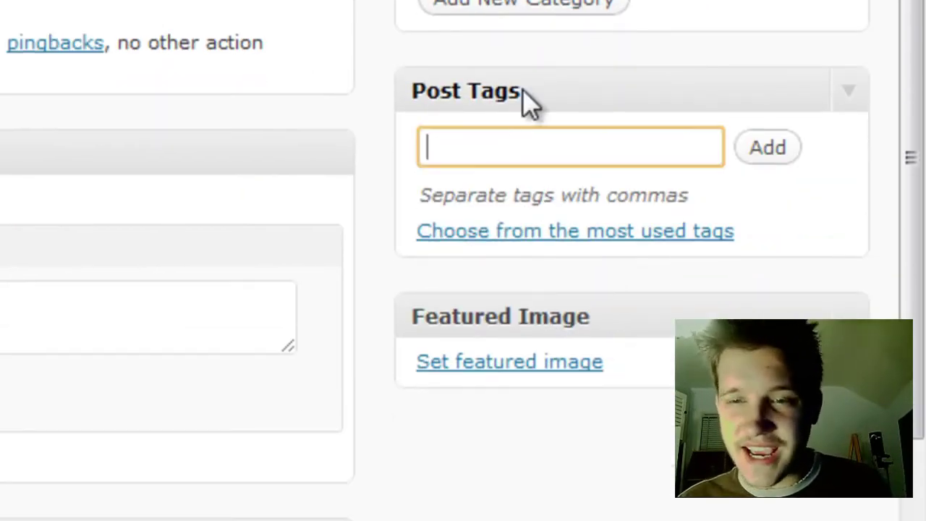
type("how to, ")
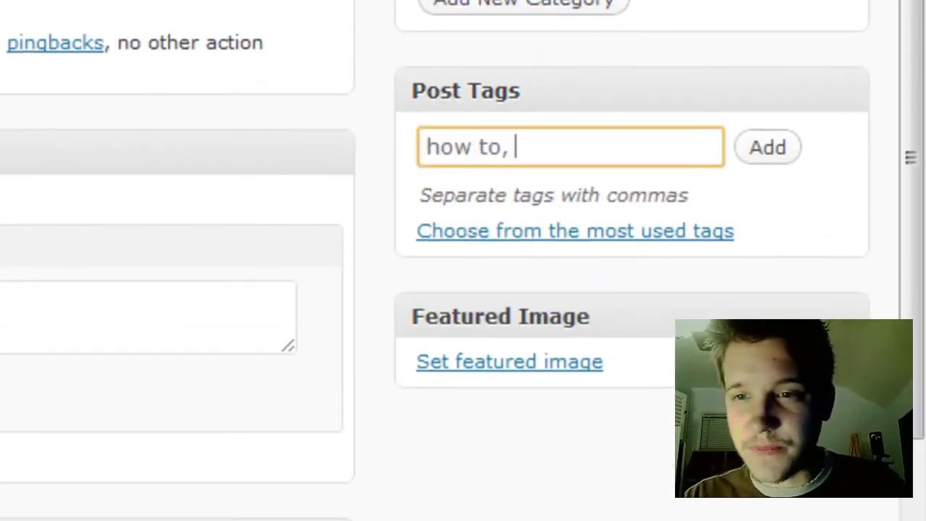
type("search")
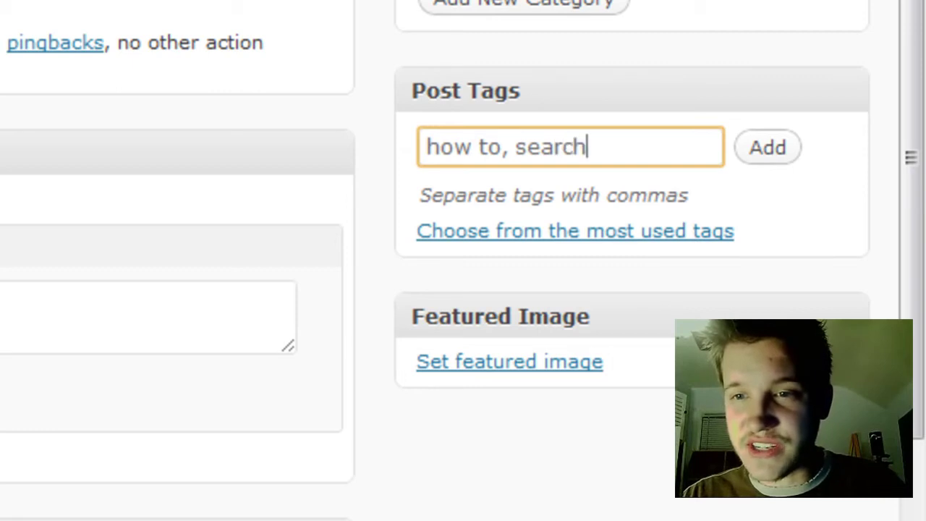
type(" engine, friendly post")
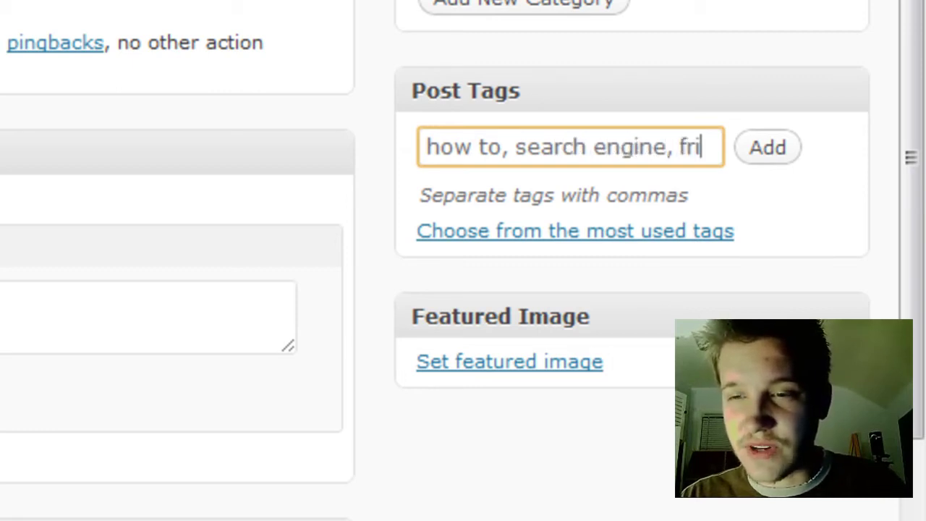
key("BackSpace")
key("BackSpace")
key("BackSpace")
key("BackSpace")
key("BackSpace")
key("BackSpace")
key("BackSpace")
key("BackSpace")
key("BackSpace")
key("BackSpace")
key("BackSpace")
key("BackSpace")
key("BackSpace")
key("BackSpace")
key("BackSpace")
key("BackSpace")
key("BackSpace")
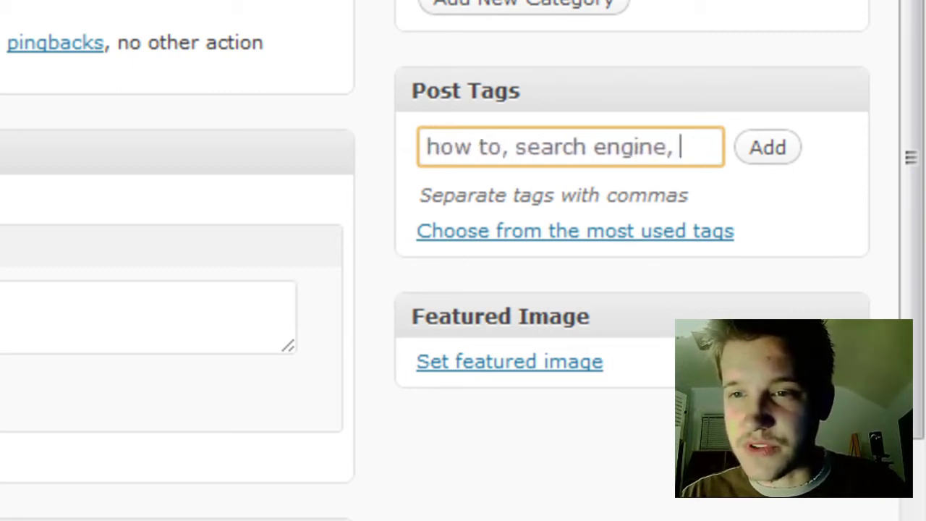
type("ne friendly,")
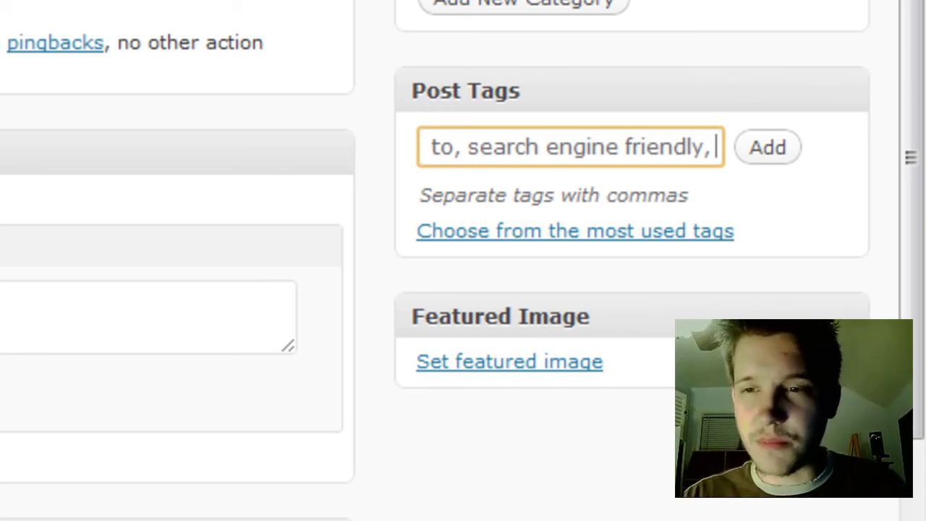
type("blog post")
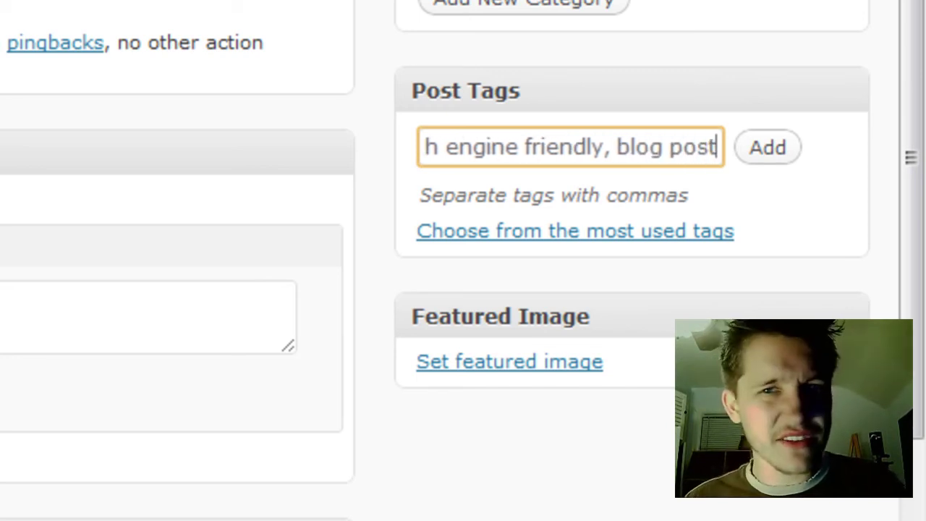
left_click(758, 153)
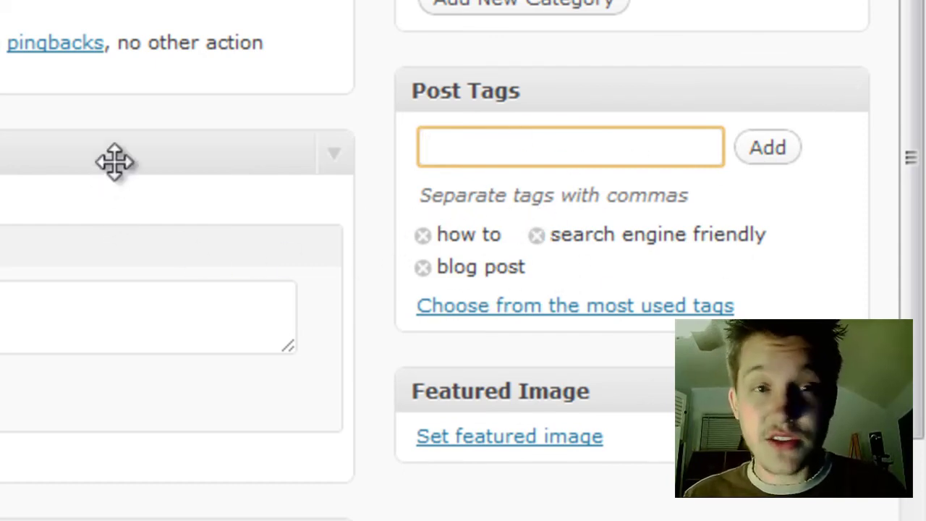
Step: Publish the post immediately and open its live page on the blog
scroll(144, 196, "up", 10)
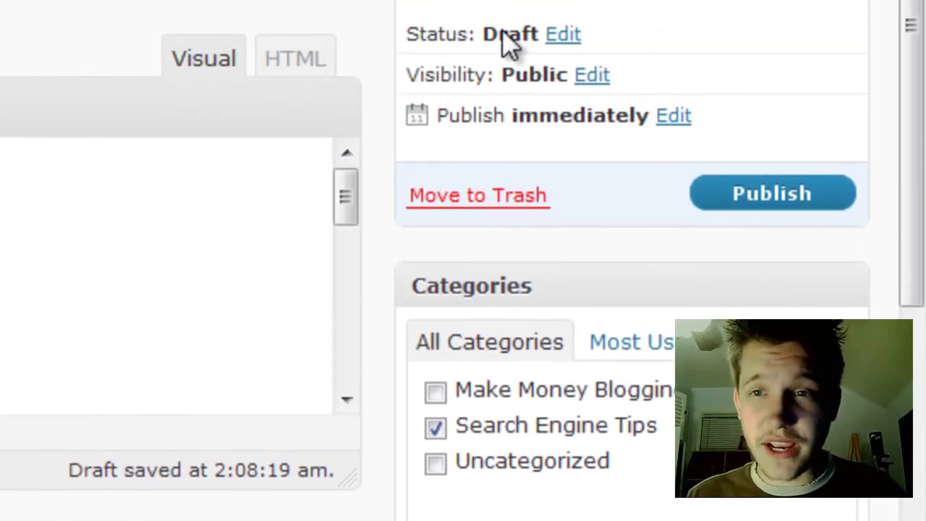
left_click(739, 215)
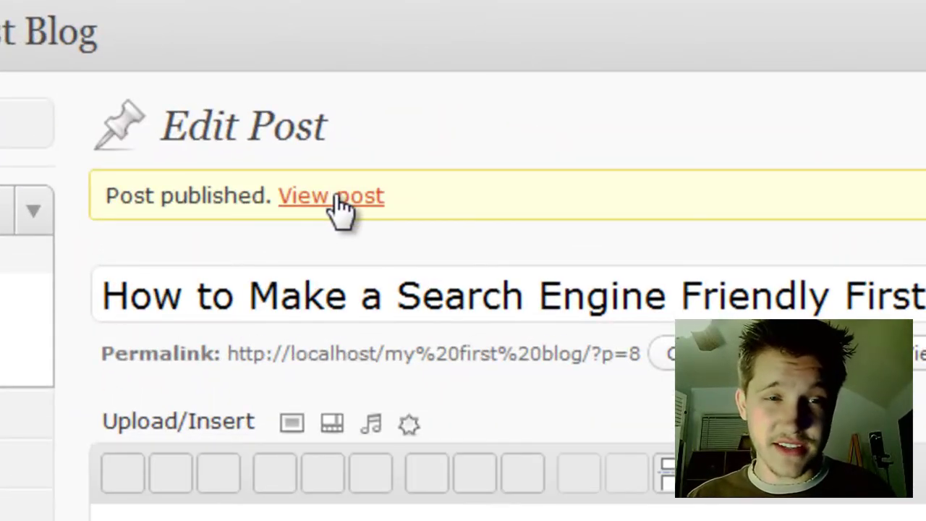
left_click(334, 203)
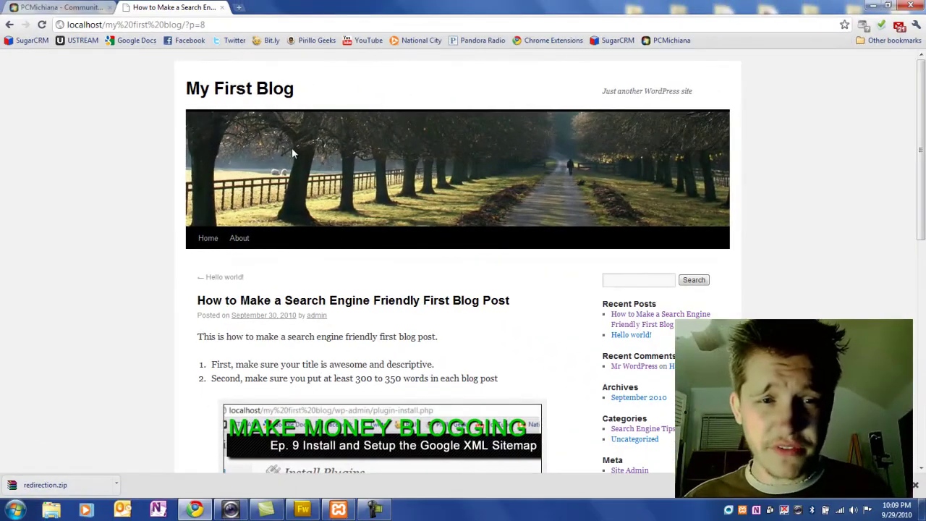
Step: Review the published post's text, category and tags, view its linked image on its own, and return to highlight the image caption
scroll(452, 223, "down", 4)
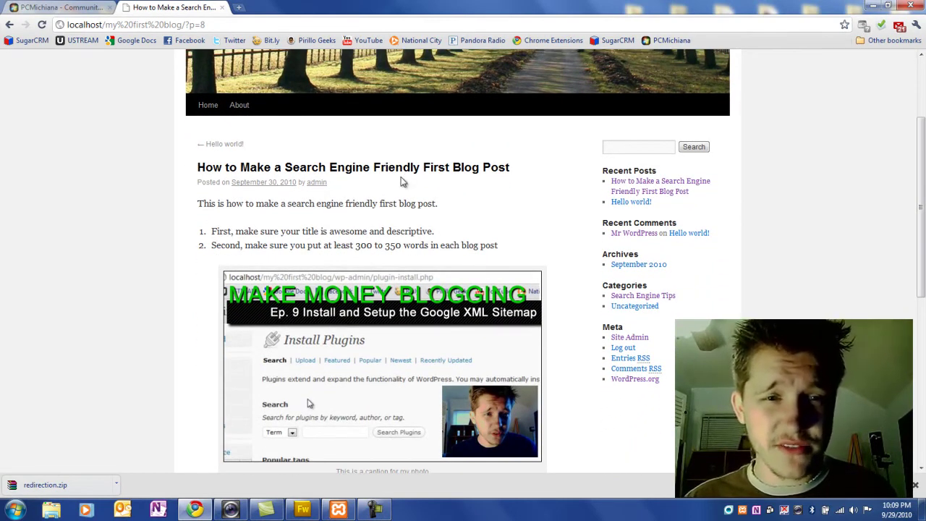
scroll(403, 181, "down", 1)
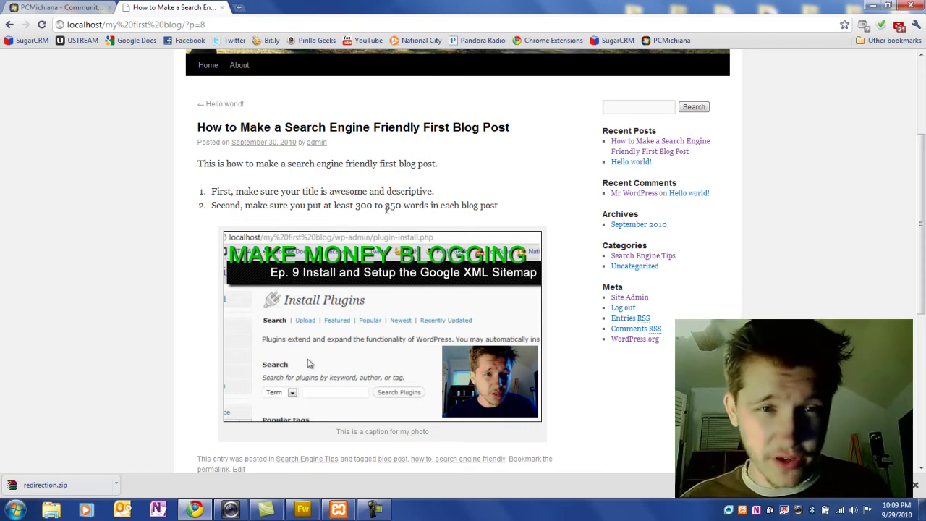
scroll(474, 253, "down", 1)
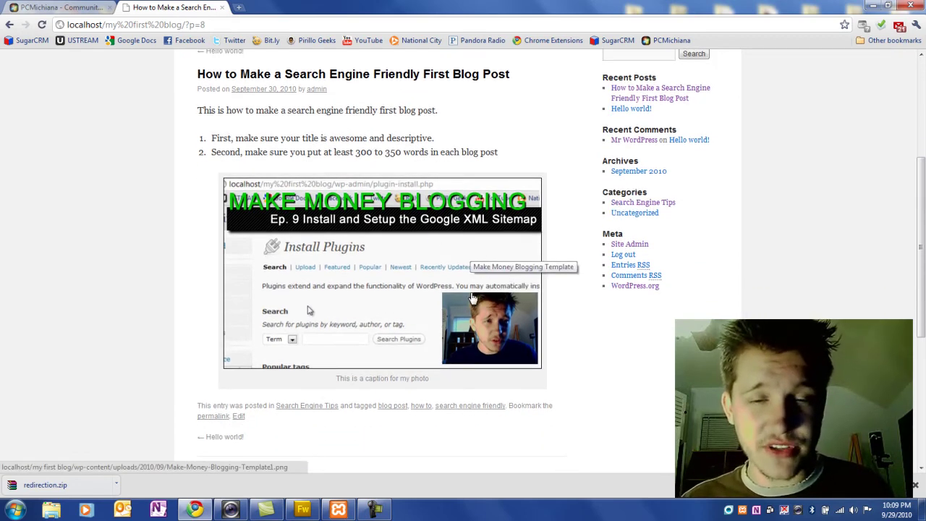
left_click(448, 262)
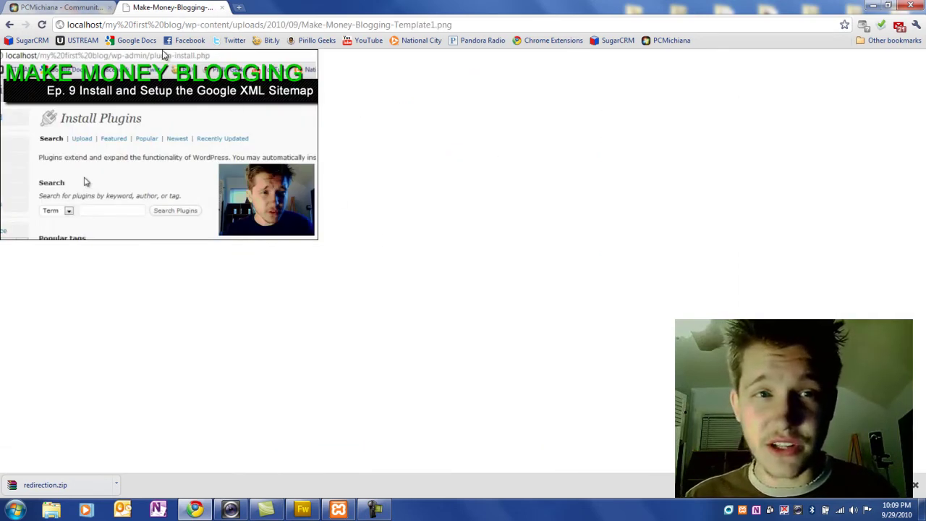
left_click(9, 25)
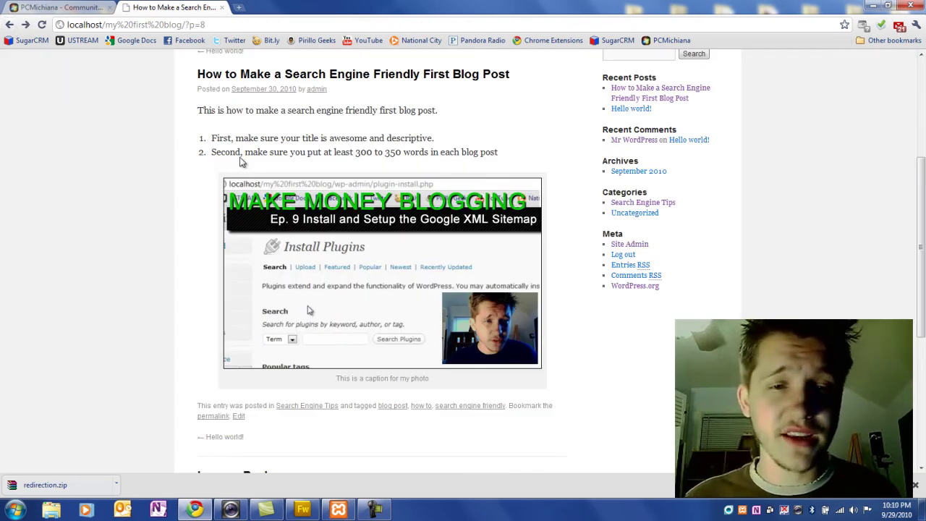
left_click_drag(323, 378, 431, 379)
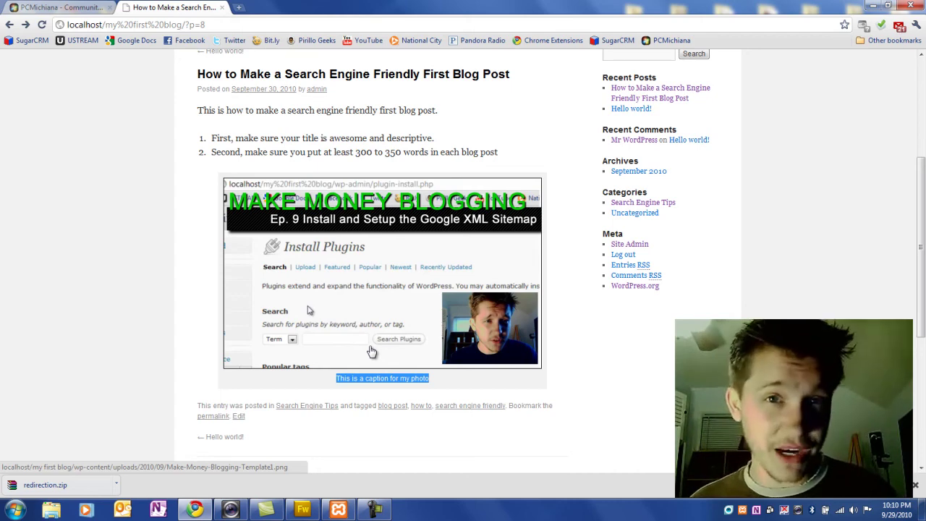
left_click(58, 7)
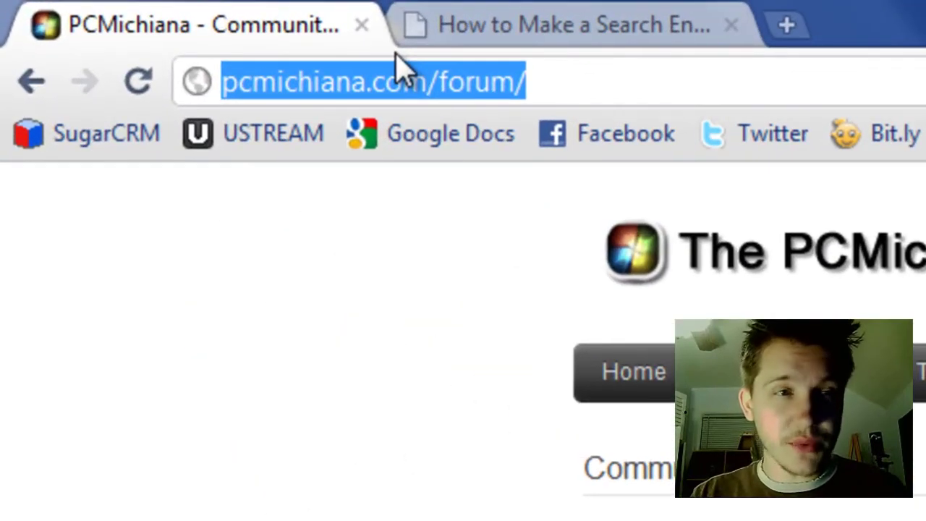
type("www.")
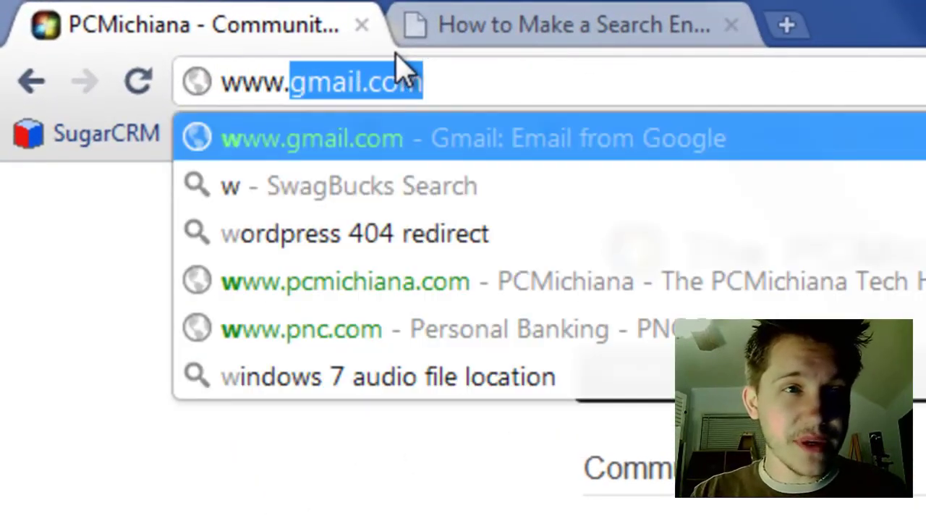
type("pcmichiana.com/forum")
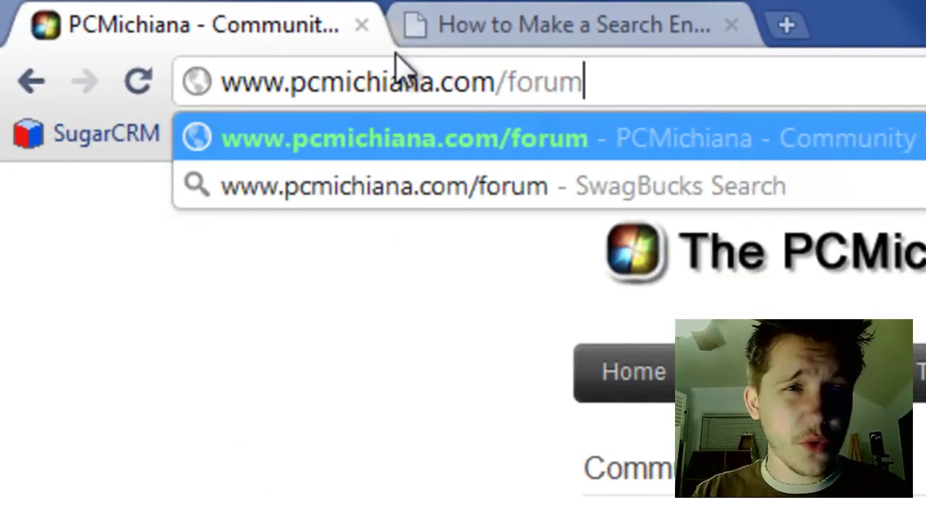
key("Return")
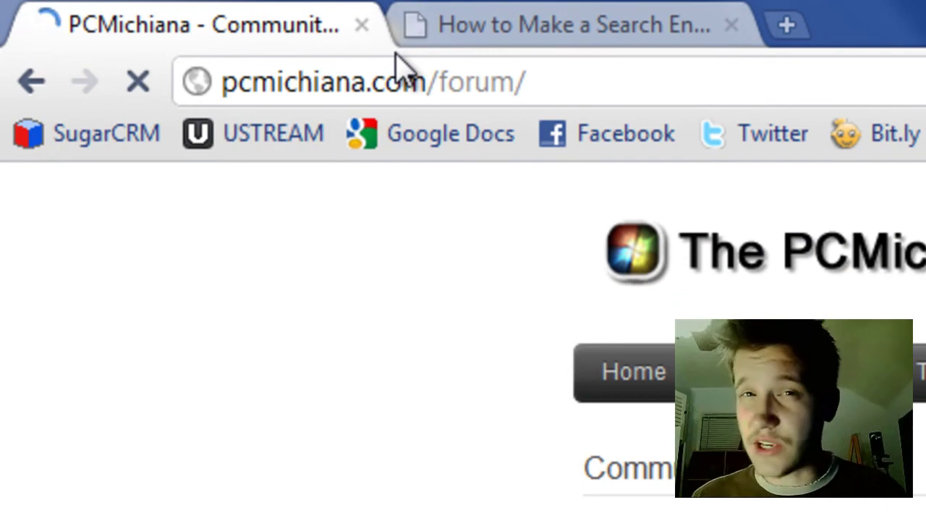